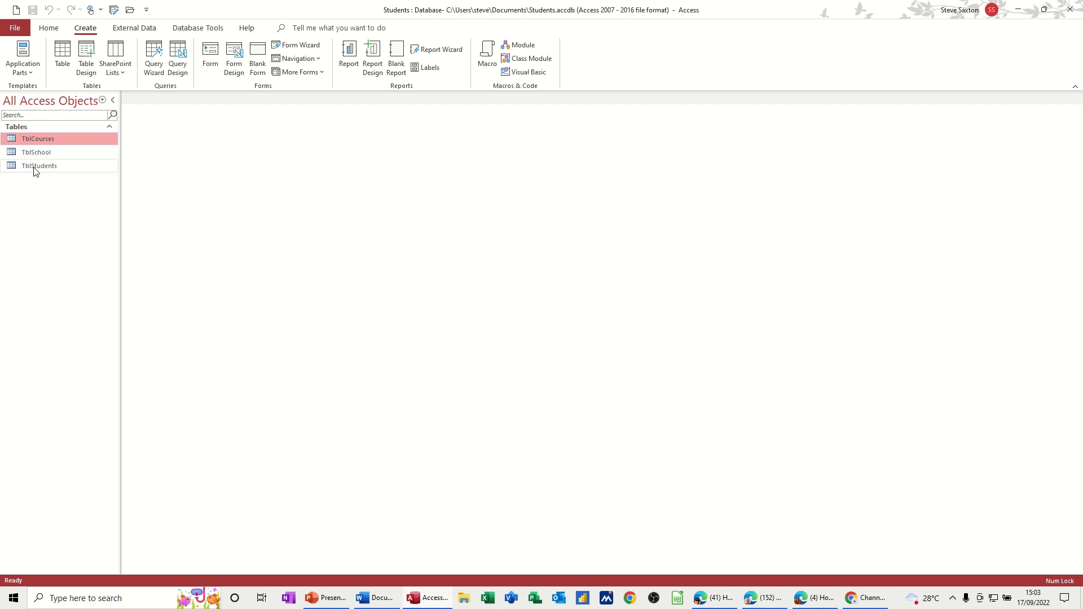
- Review the records in the TblCourses, TblSchool and TblStudents tables, closing each table after viewing it
double_click(48, 141)
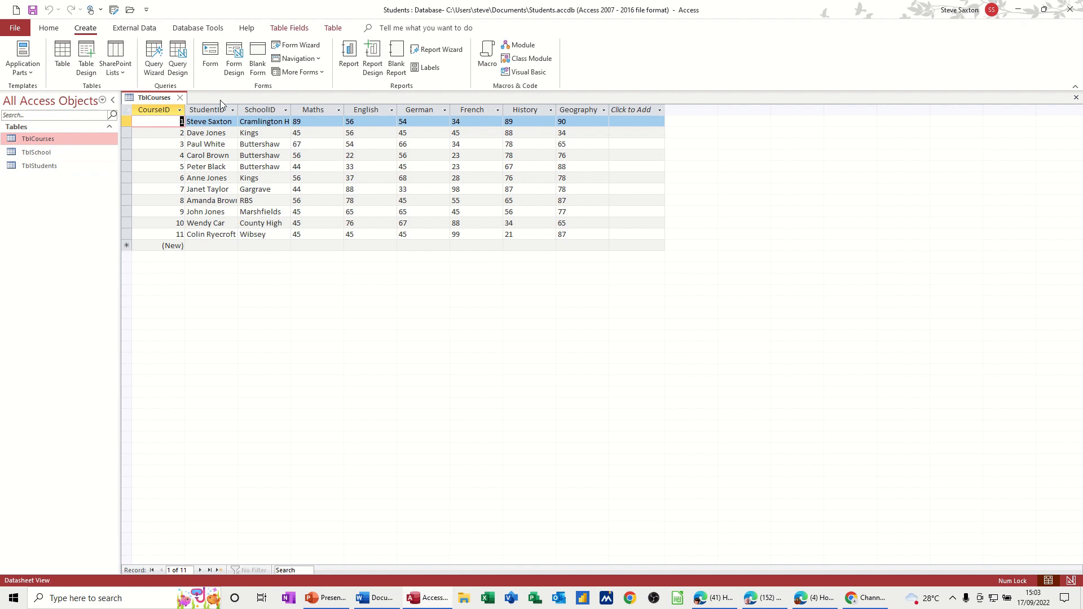
click(181, 98)
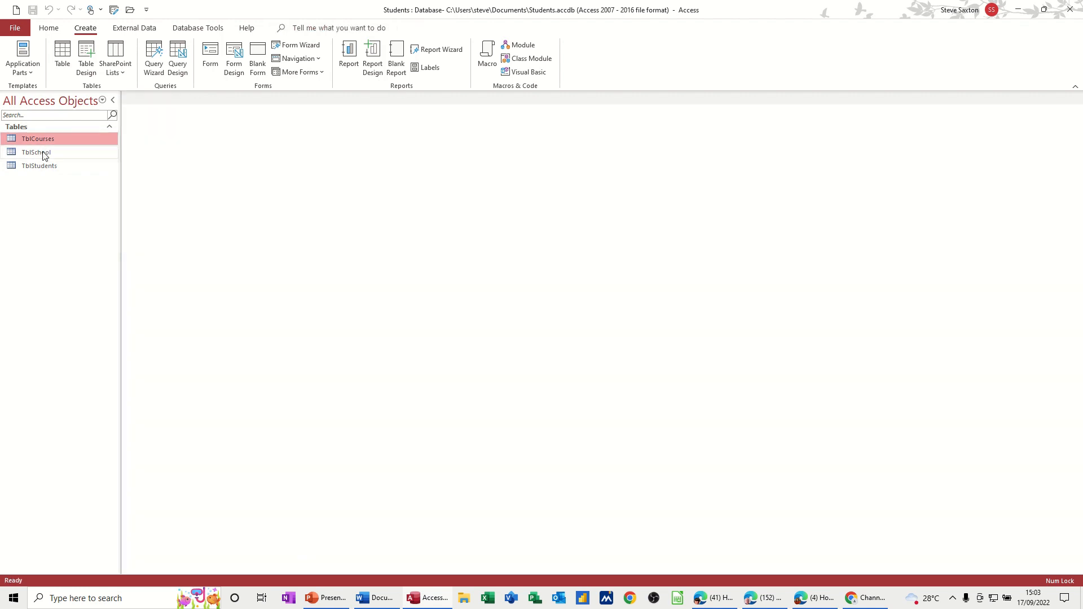
click(43, 152)
double_click(42, 151)
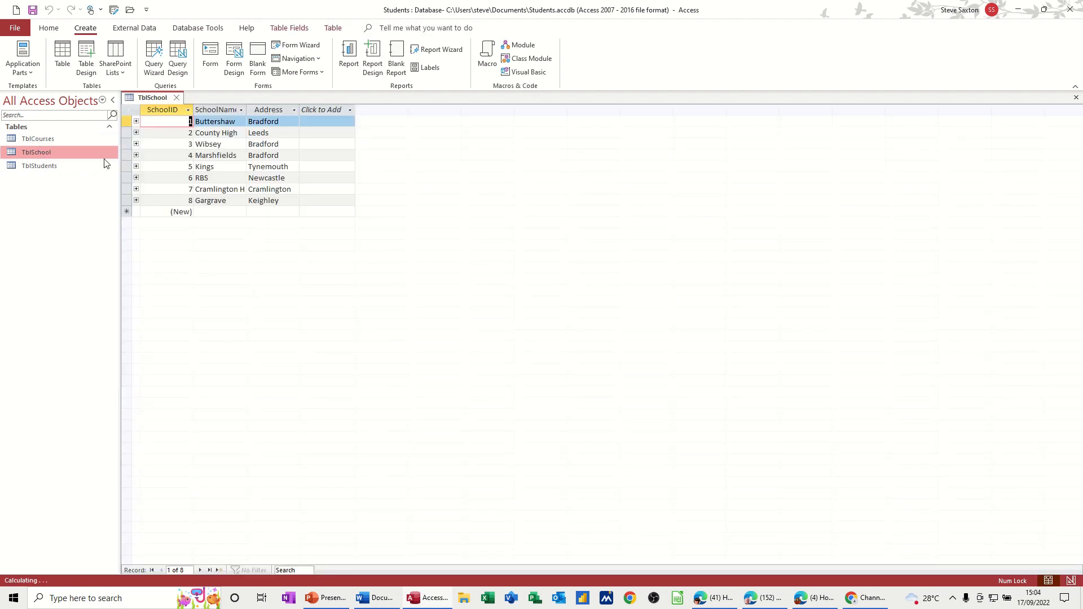
click(176, 98)
double_click(39, 165)
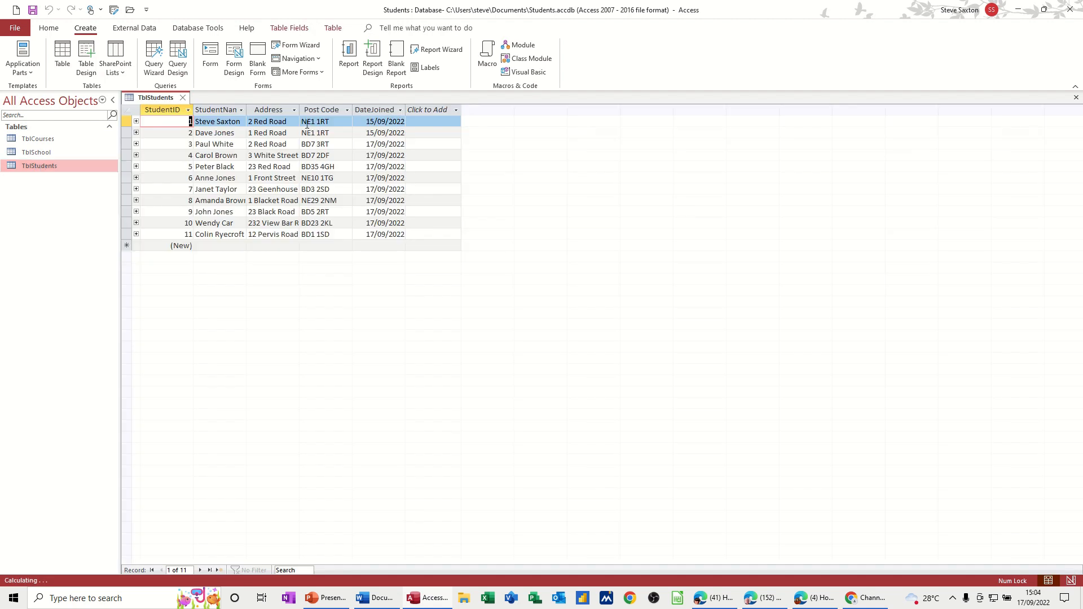
click(182, 98)
- Examine the relationships linking TblStudents, TblCourses and TblSchool, and close the relationships diagram
click(198, 30)
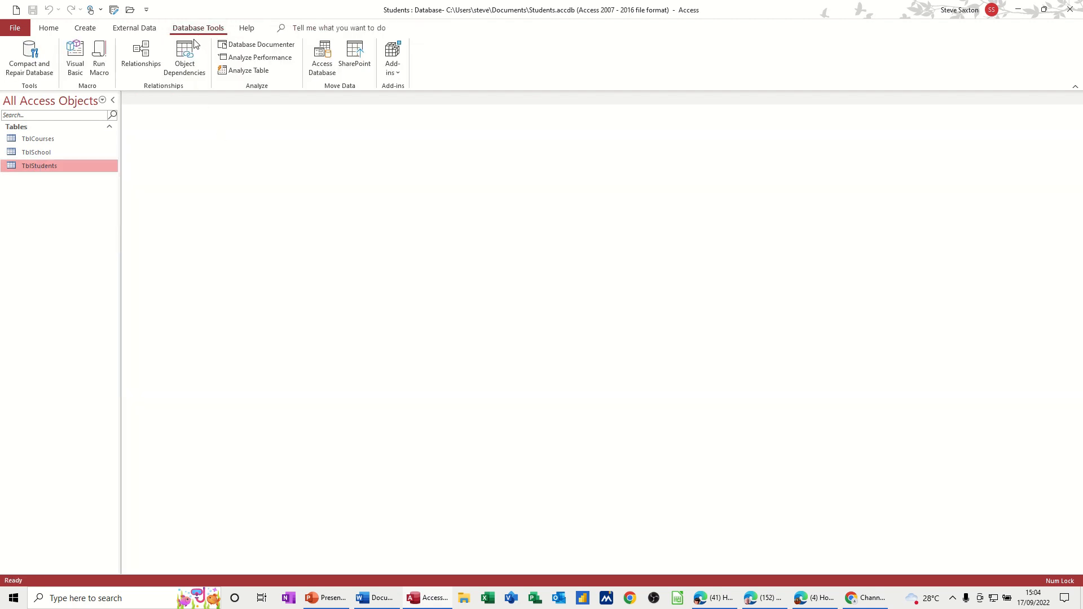
click(141, 52)
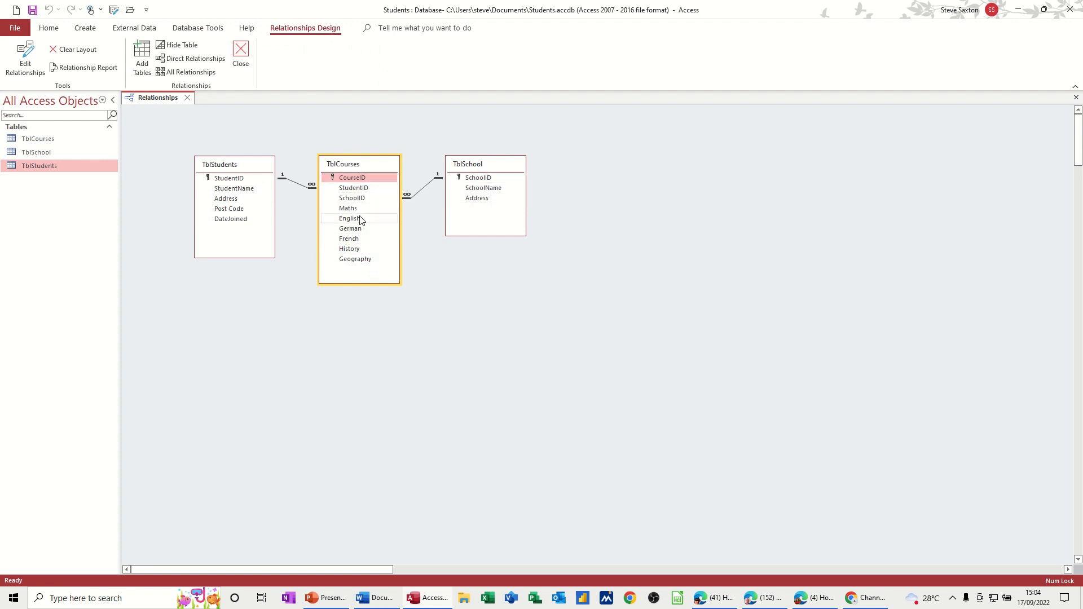
click(240, 53)
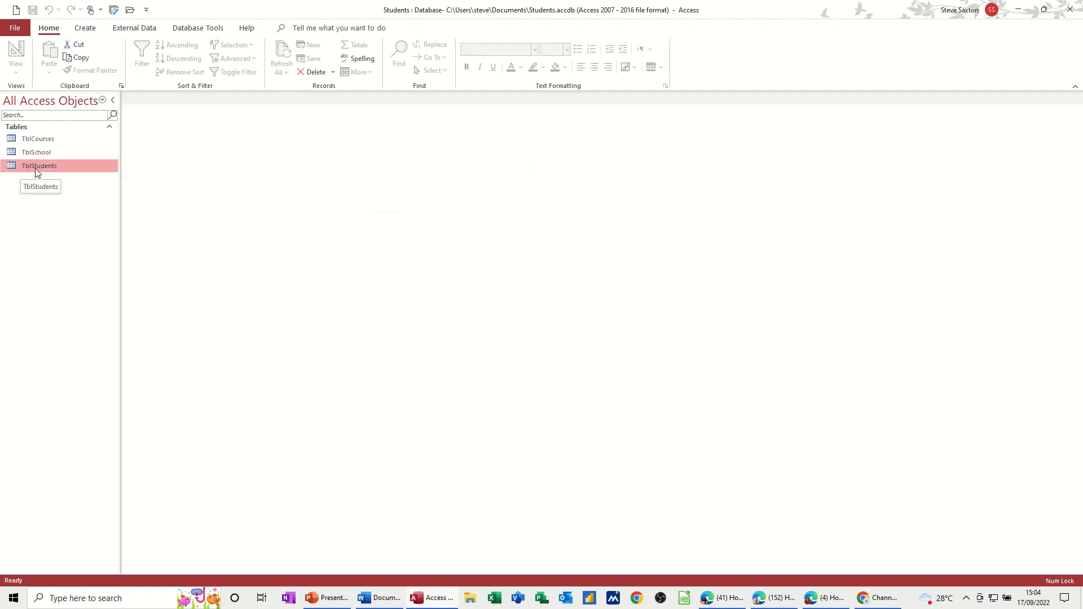
click(191, 32)
click(144, 60)
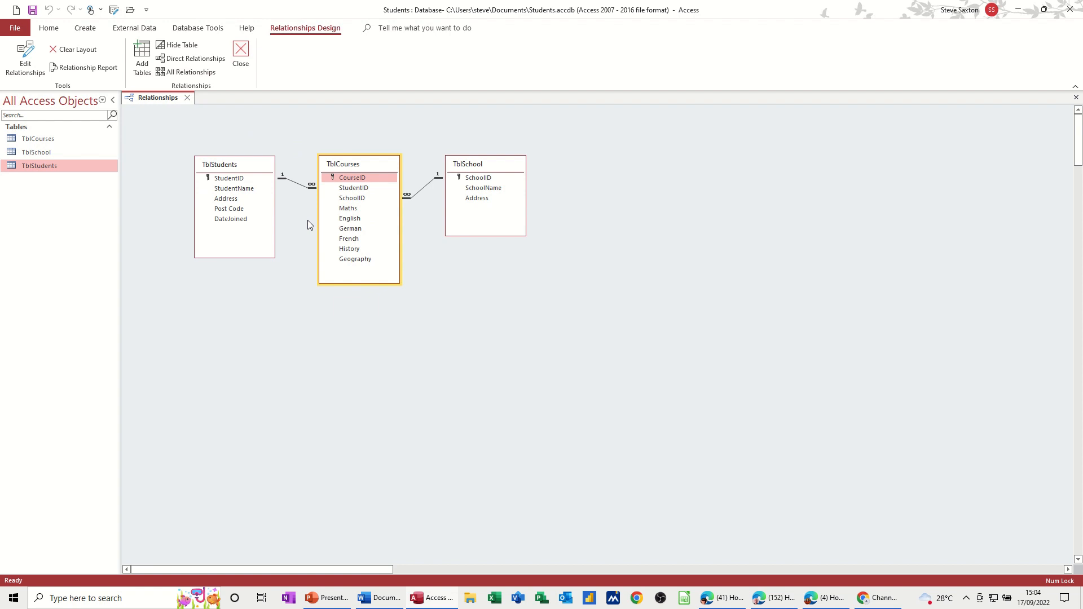
click(241, 59)
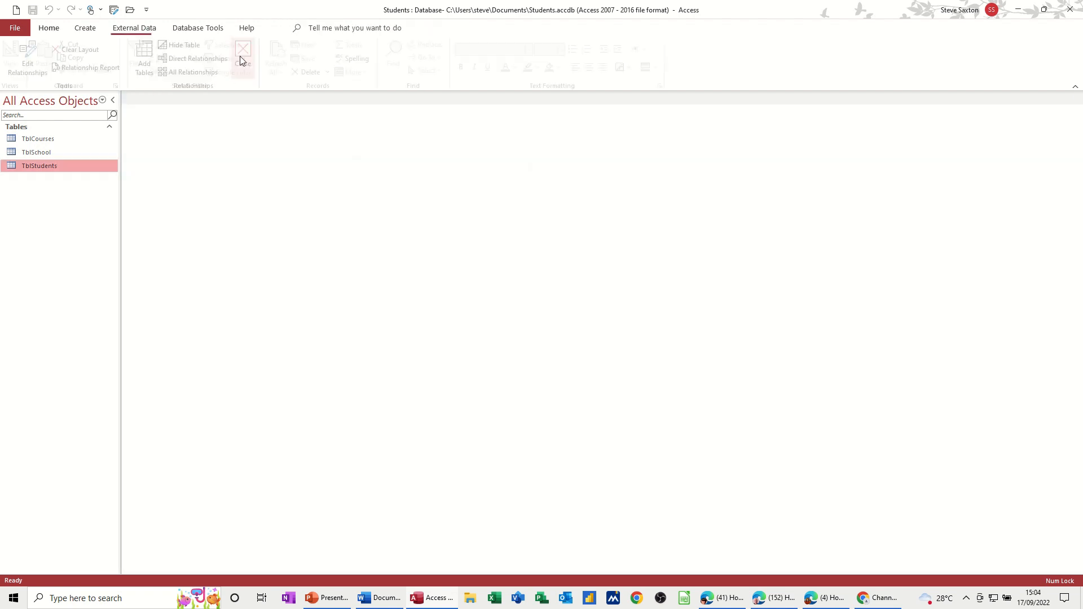
- Create an automatic form based on the TblCourses table
click(48, 142)
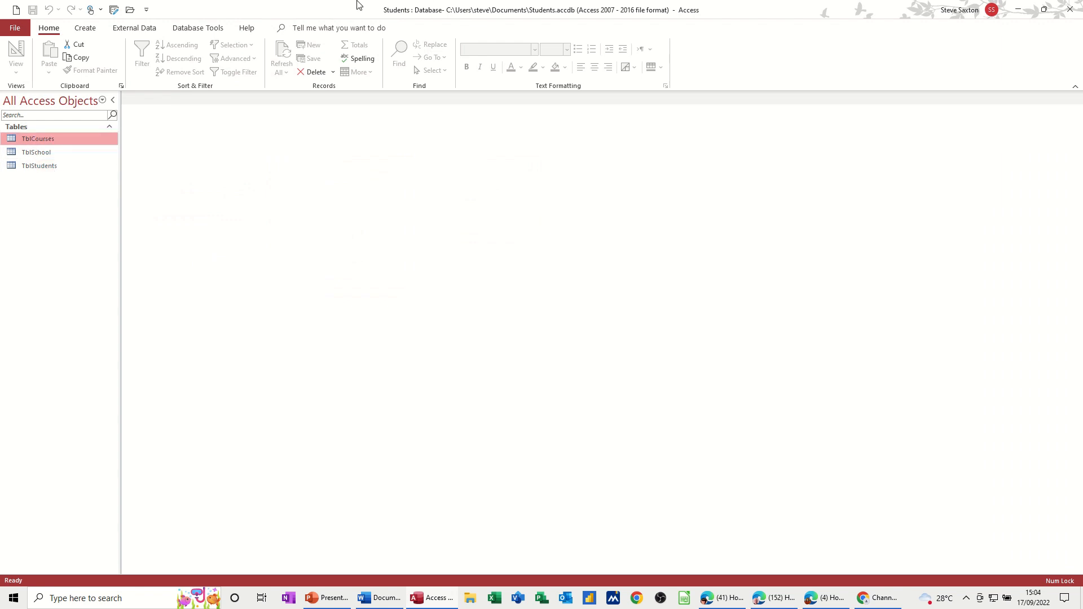
click(85, 29)
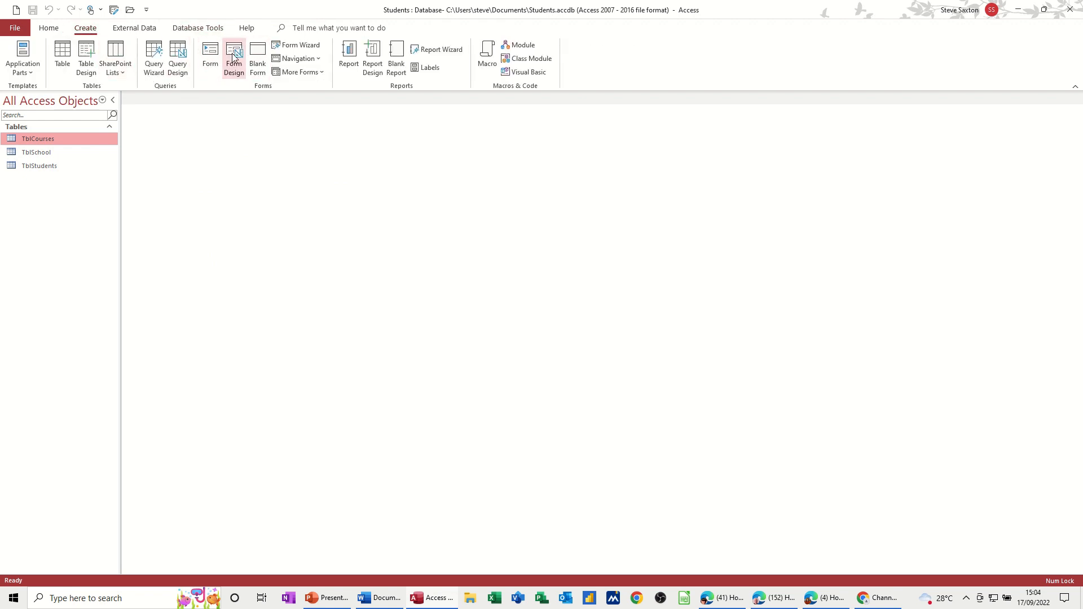
click(210, 55)
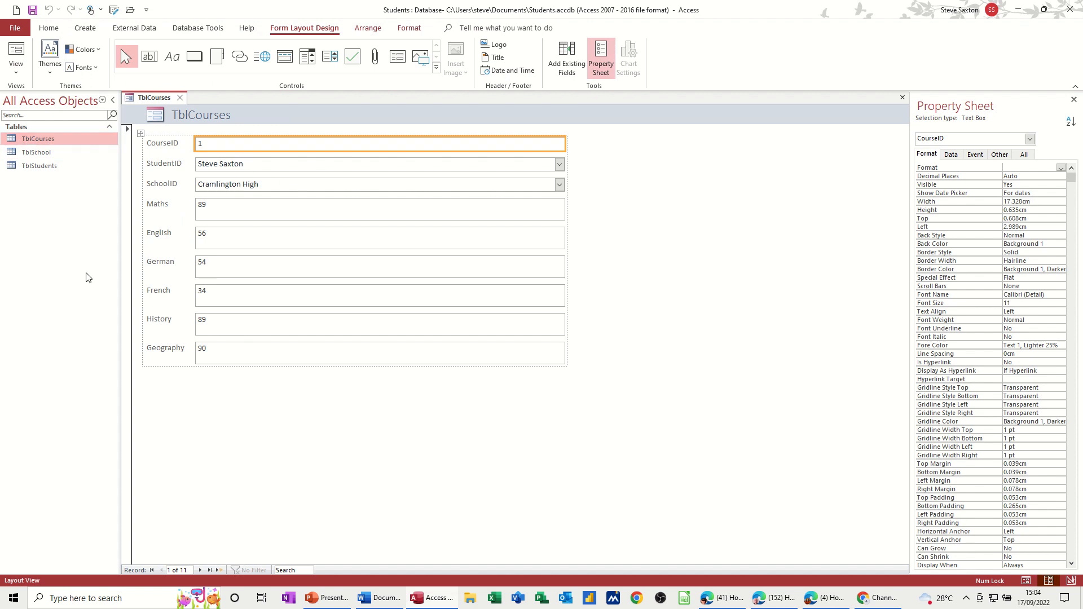
- Step through the course records in the TblCourses form and go to a new blank record
click(200, 571)
click(200, 571)
click(200, 572)
click(200, 572)
click(201, 571)
click(200, 571)
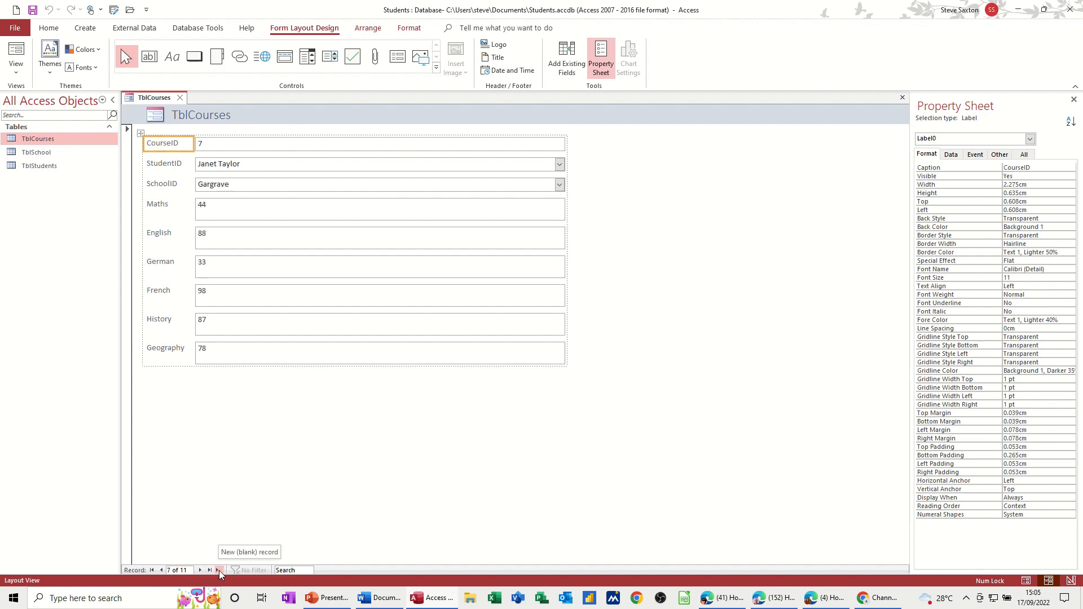
click(219, 571)
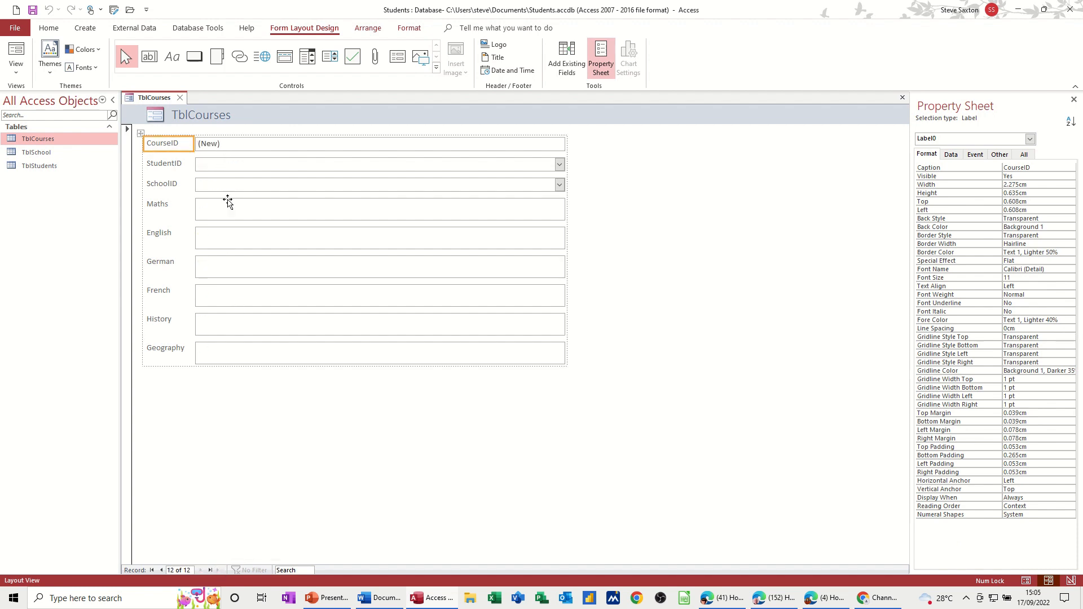
- Show the TblCourses form in Form View, and close it without saving its design
click(15, 68)
click(34, 96)
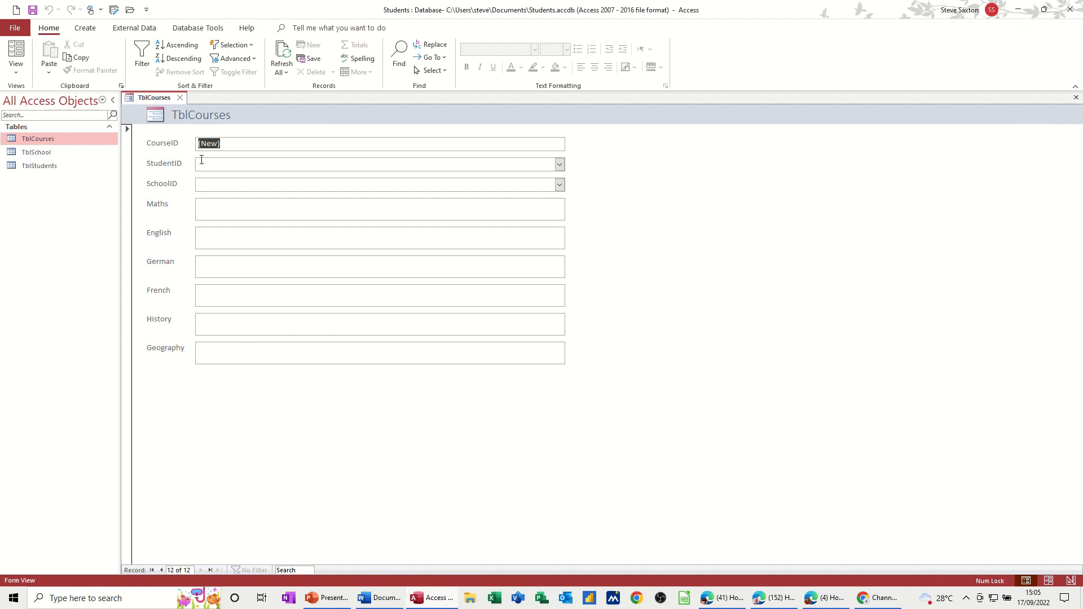
click(181, 99)
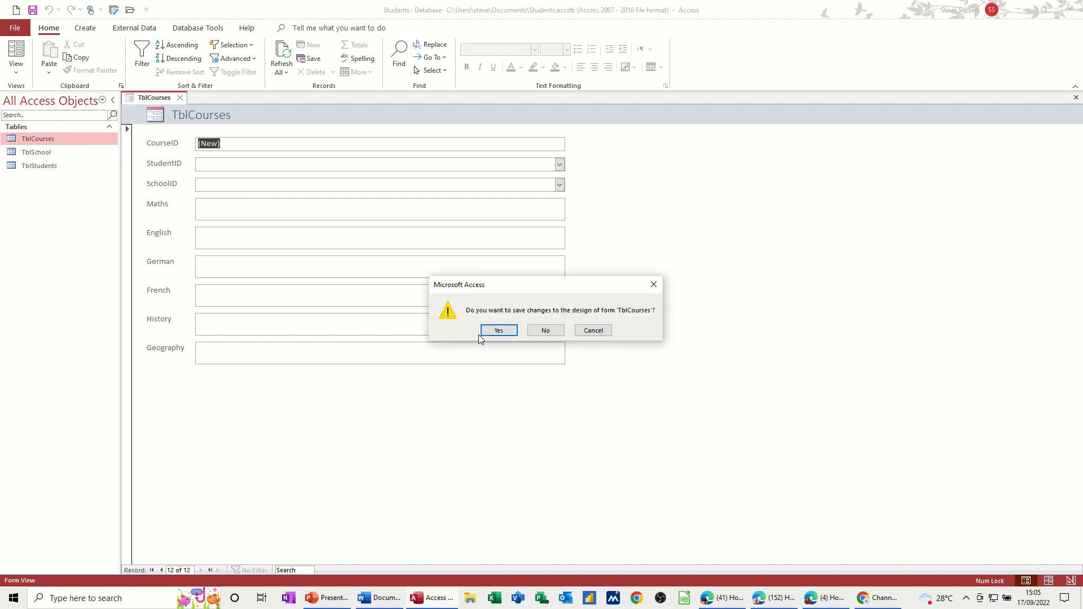
click(543, 331)
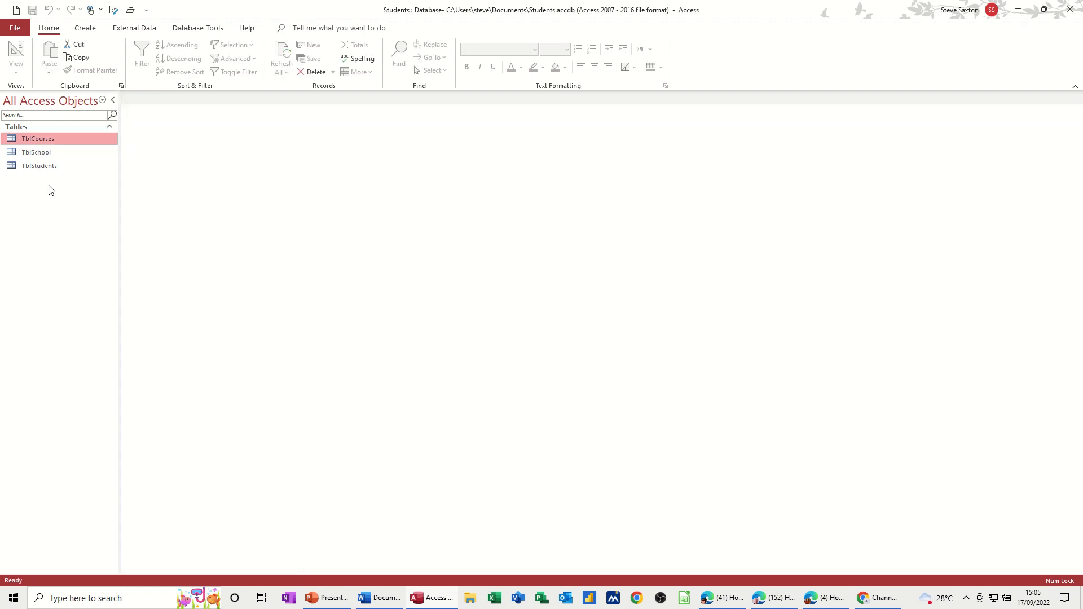
- Create an automatic form based on the TblStudents table and show it in Form View
click(54, 168)
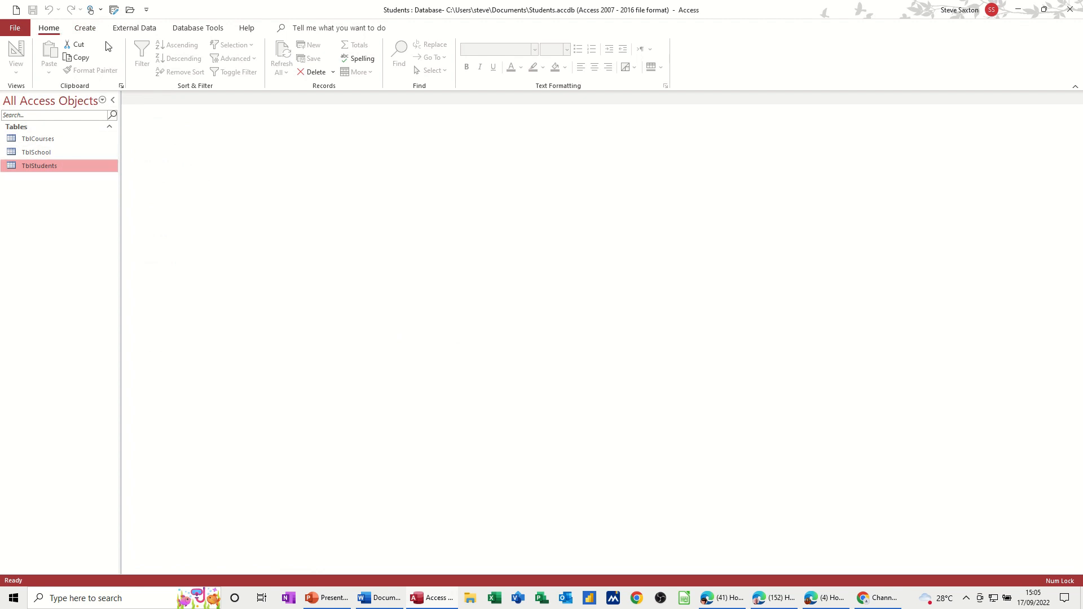
click(85, 29)
click(210, 55)
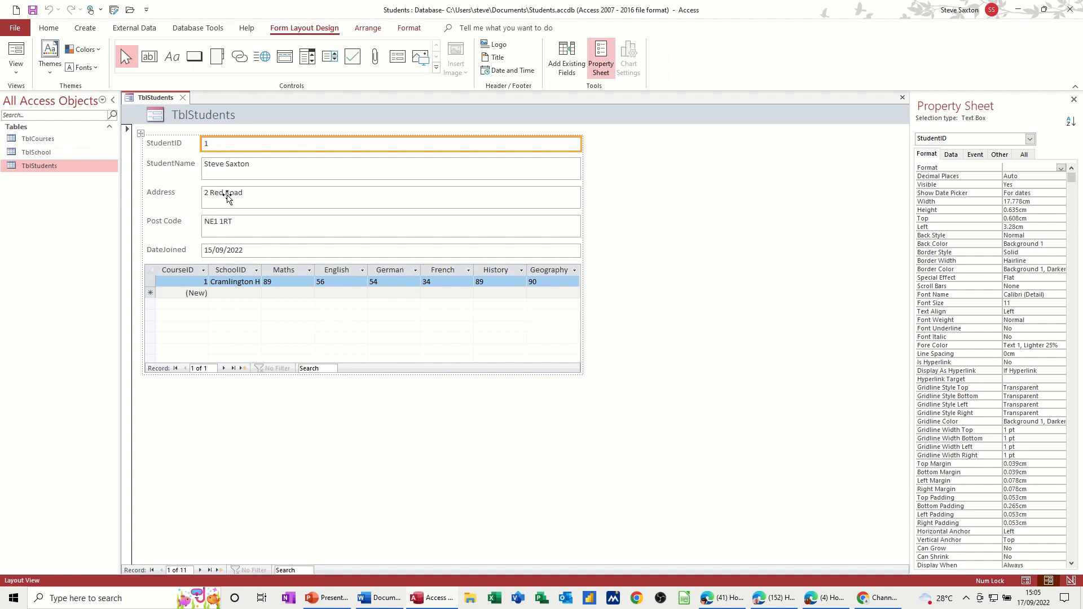
click(16, 66)
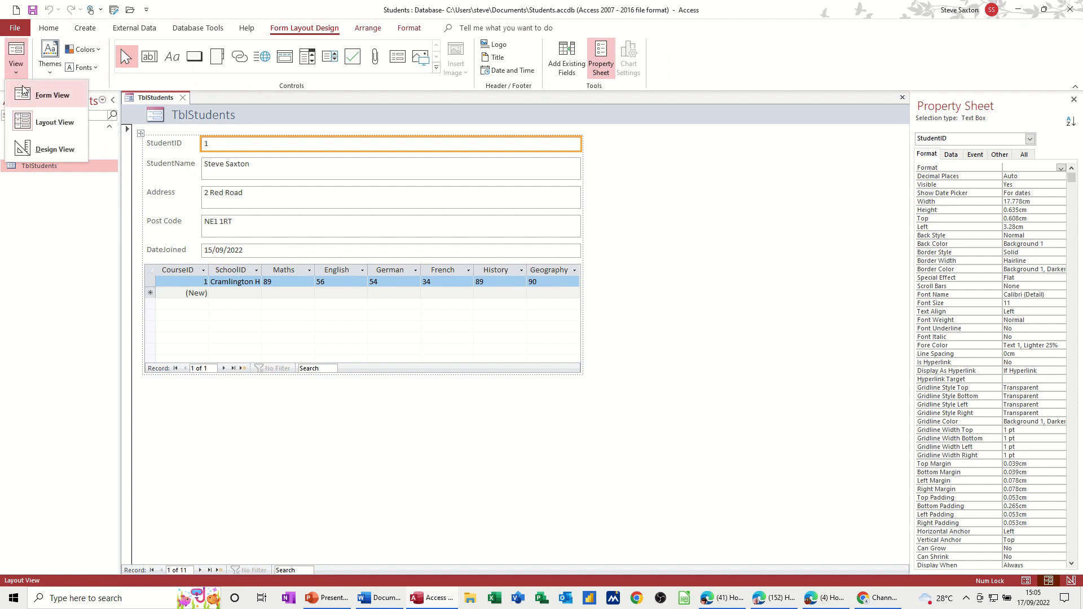
click(35, 94)
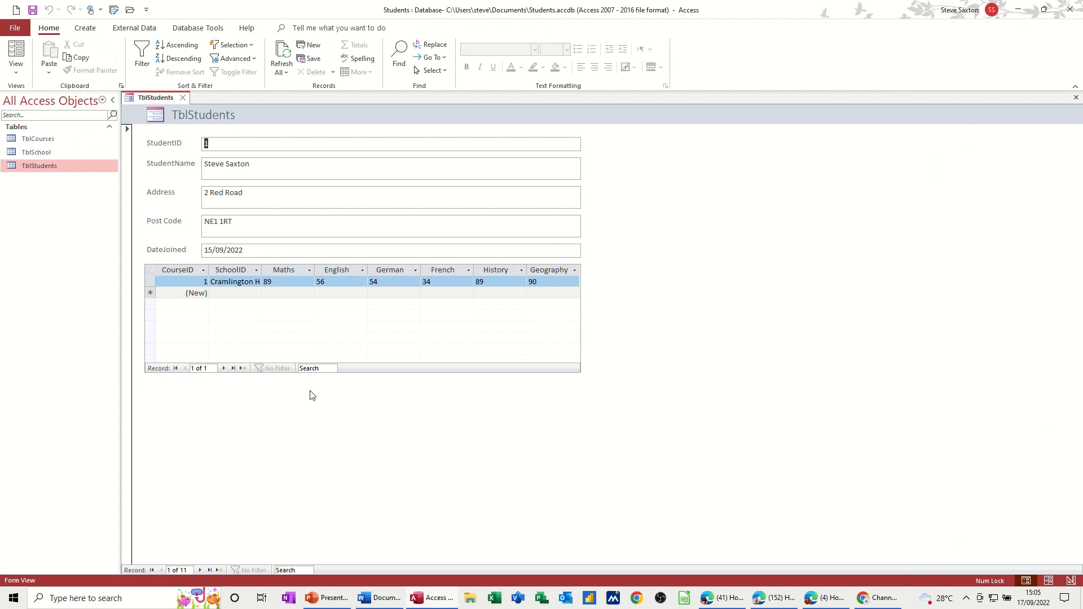
- Step through all student records in the form, and check the new blank record in both the courses subform and the main form
click(200, 569)
click(200, 570)
click(200, 570)
click(200, 569)
click(200, 570)
click(200, 570)
click(199, 569)
click(199, 570)
click(200, 569)
click(200, 569)
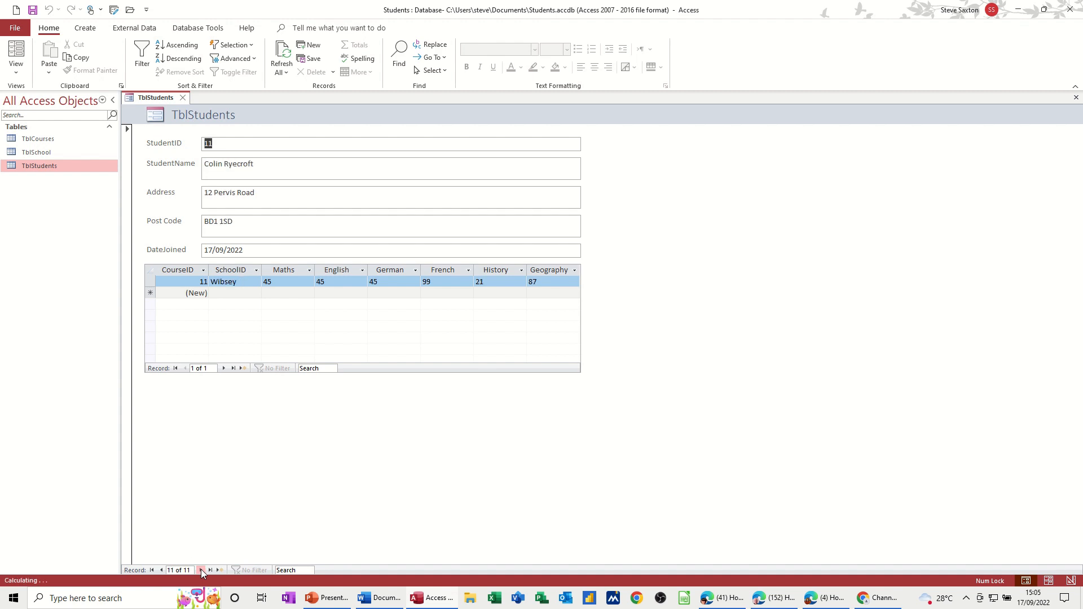
click(242, 368)
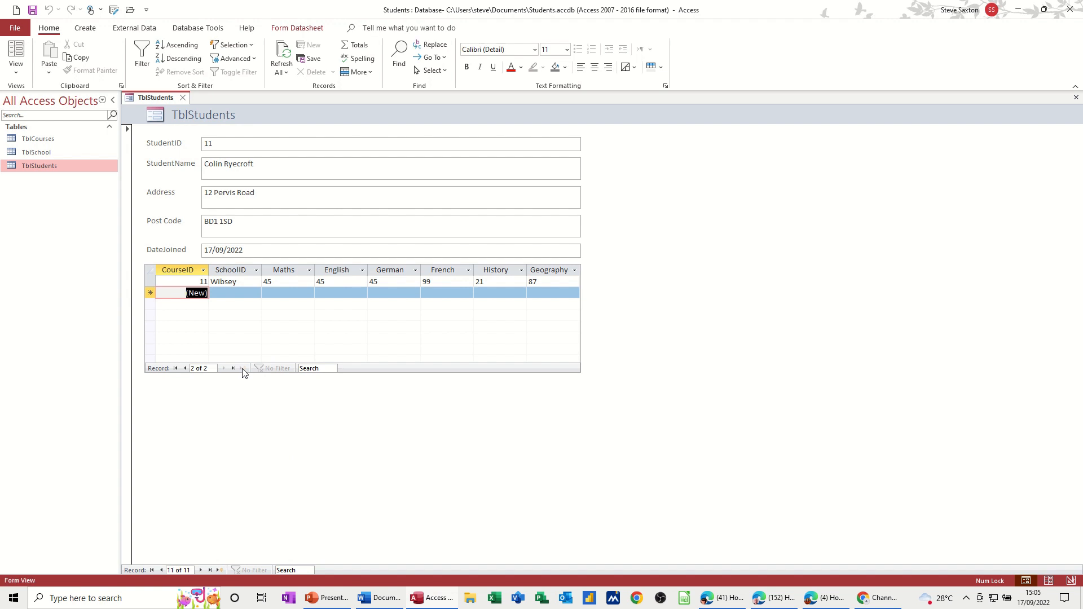
click(219, 572)
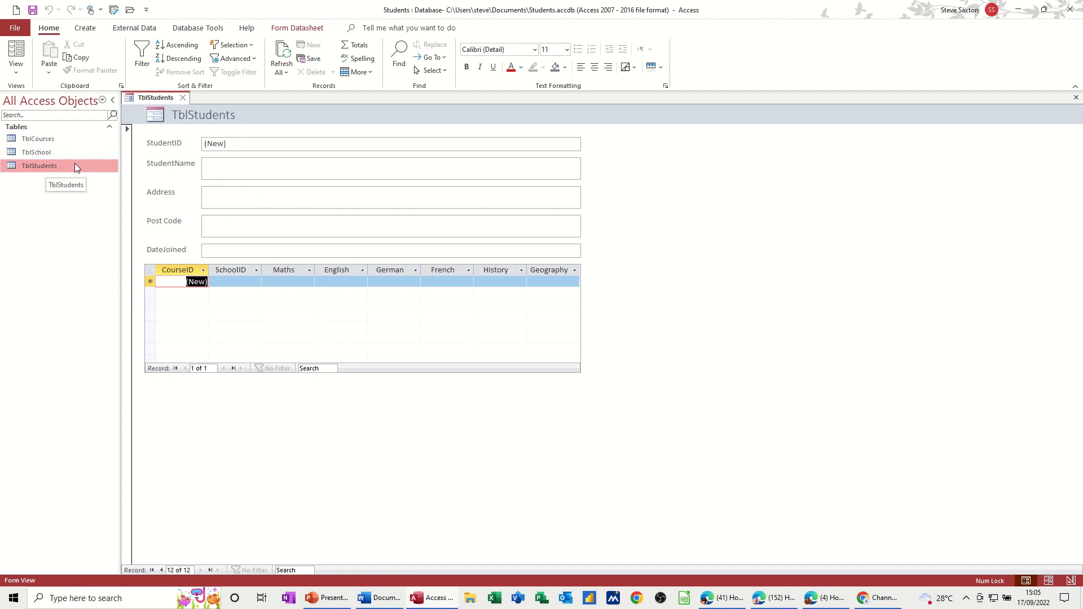
- Close the students form and save it under the name FrmTblStudents
click(183, 98)
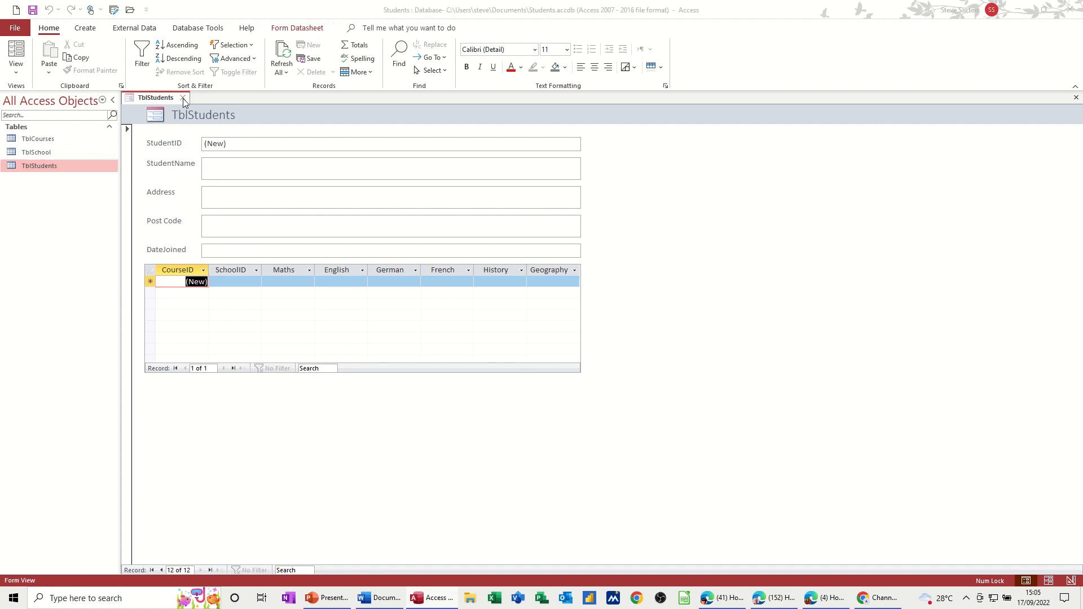
click(483, 331)
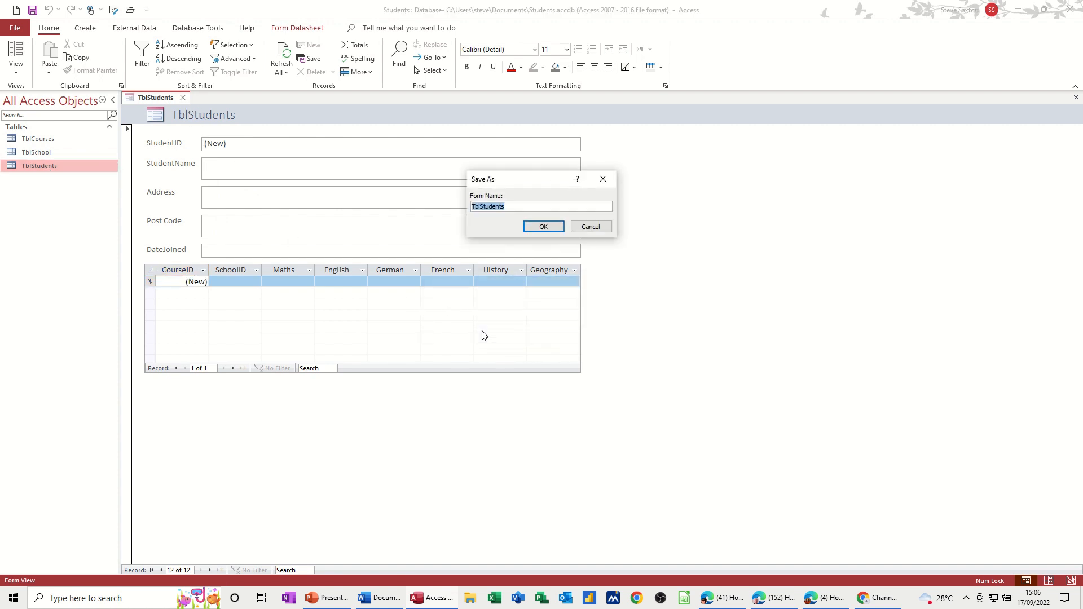
click(473, 207)
text(Frm)
click(545, 228)
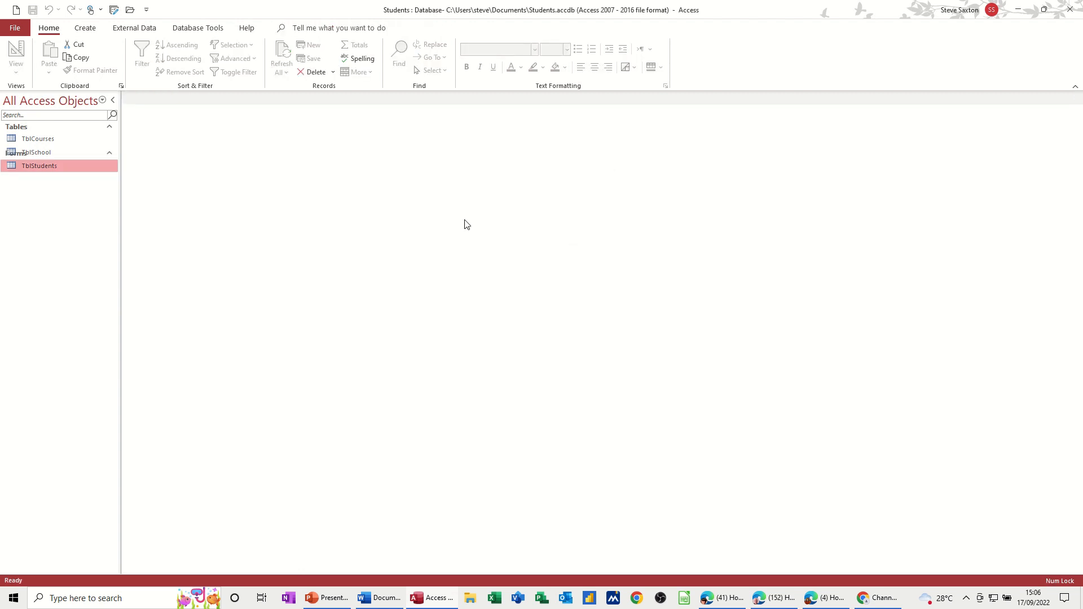
- Create an automatic form based on the TblSchool table and show it in Form View
click(41, 153)
click(85, 29)
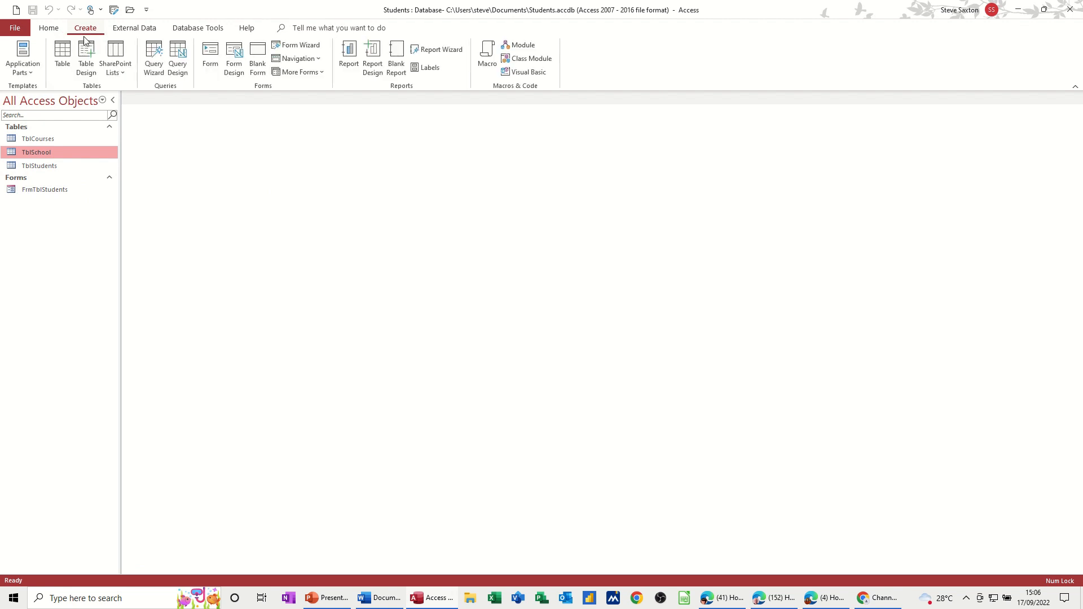
click(210, 71)
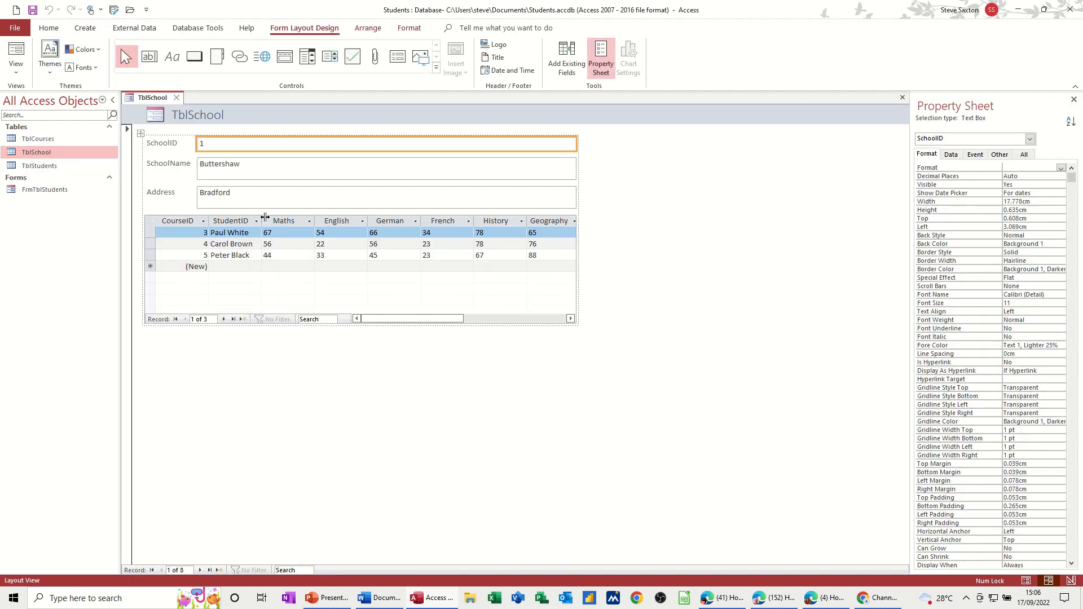
click(16, 67)
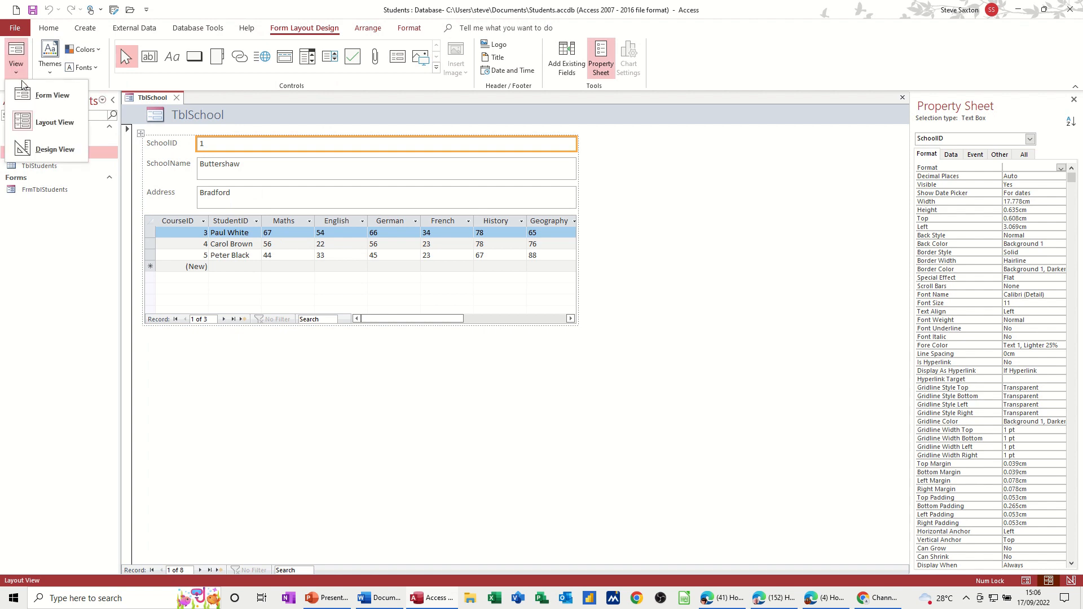
click(52, 95)
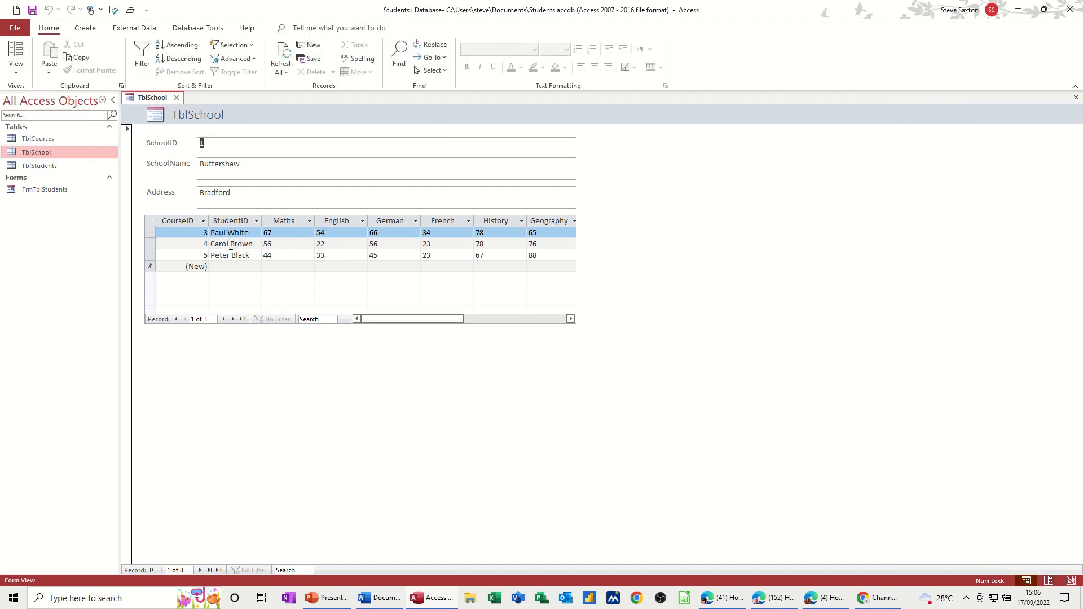
- Step through all the school records with their course subforms until reaching a new blank record
click(200, 570)
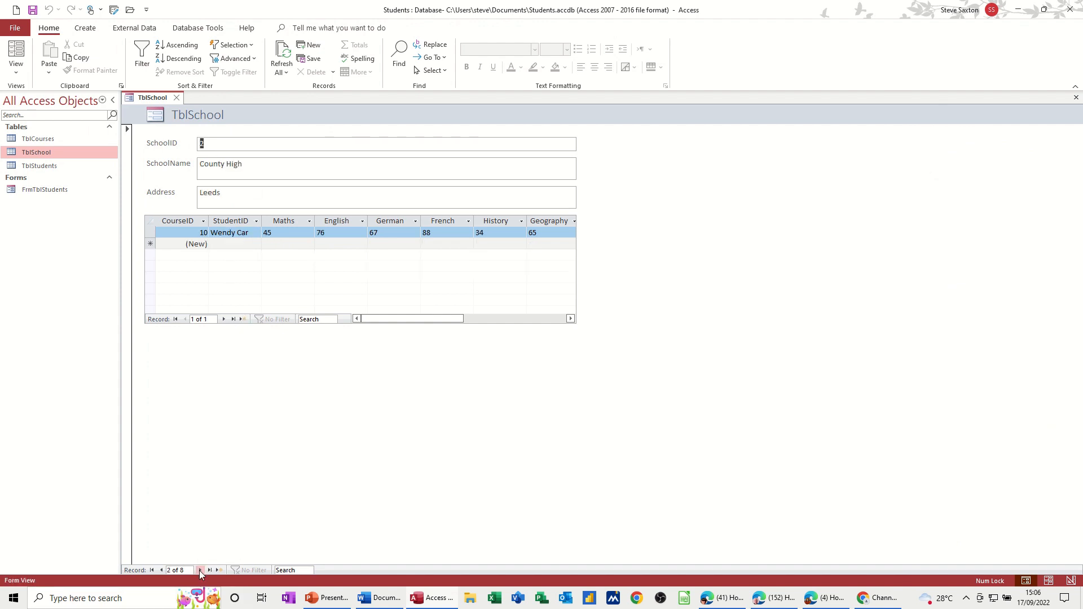
click(200, 570)
click(200, 570)
click(200, 571)
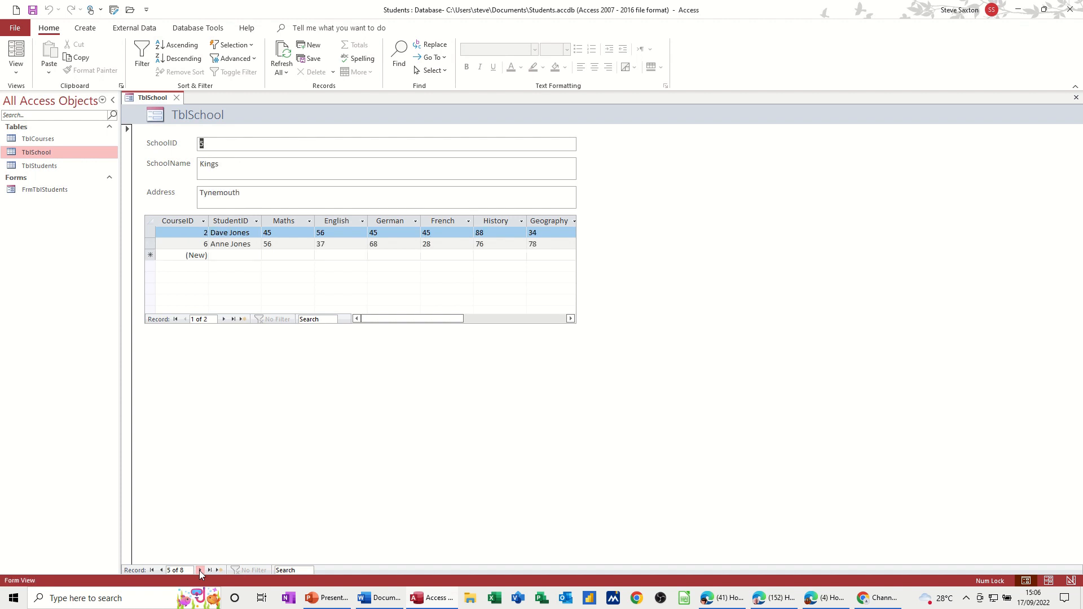
click(201, 570)
click(200, 570)
click(200, 570)
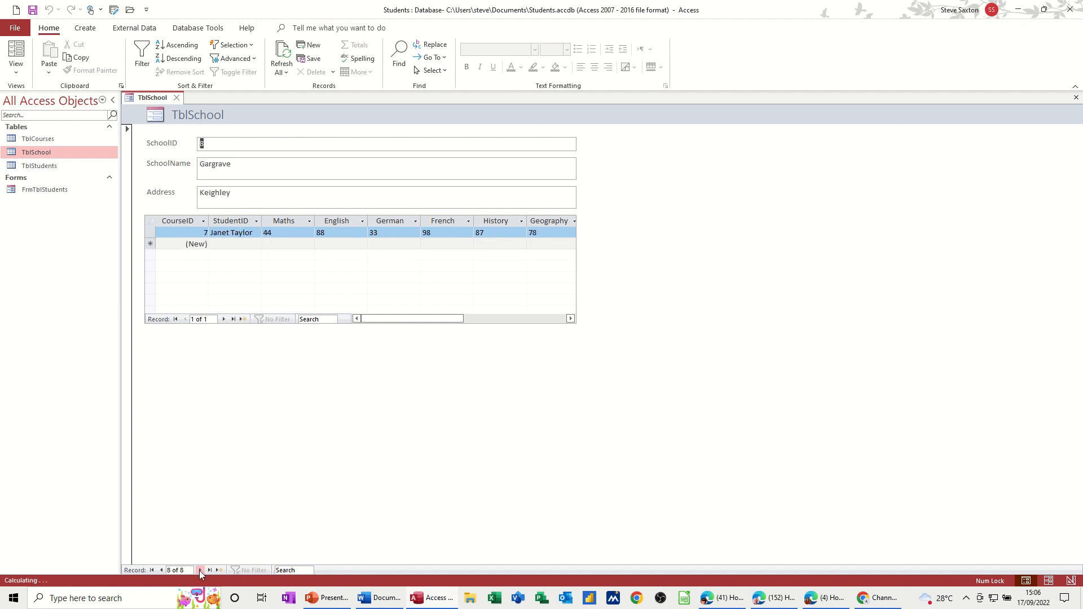
click(200, 571)
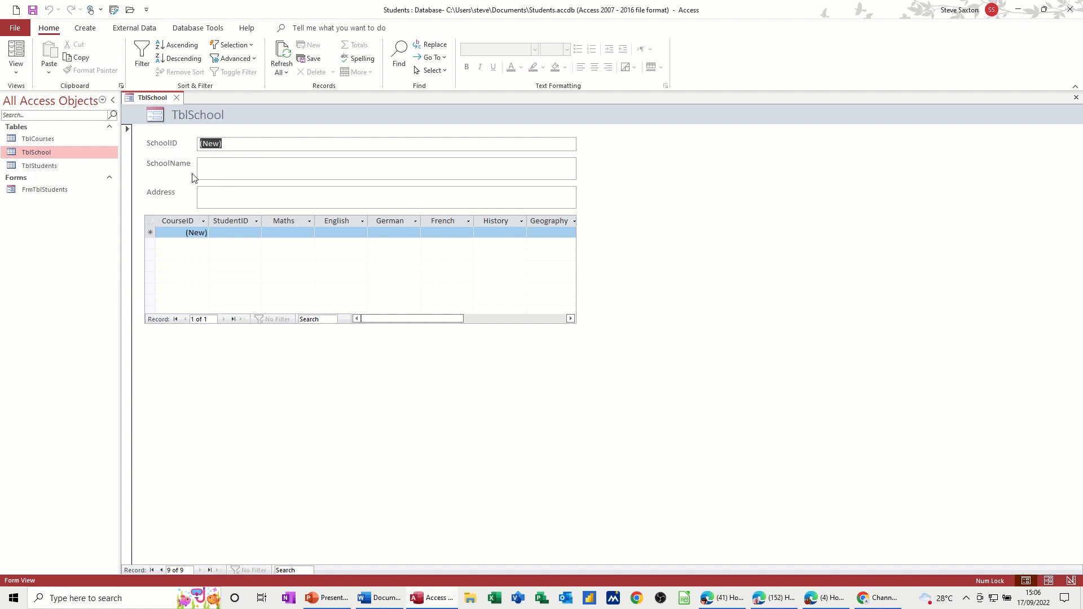
- Return to the first school record, then review how the three tables are linked in the Relationships diagram and close it
click(152, 570)
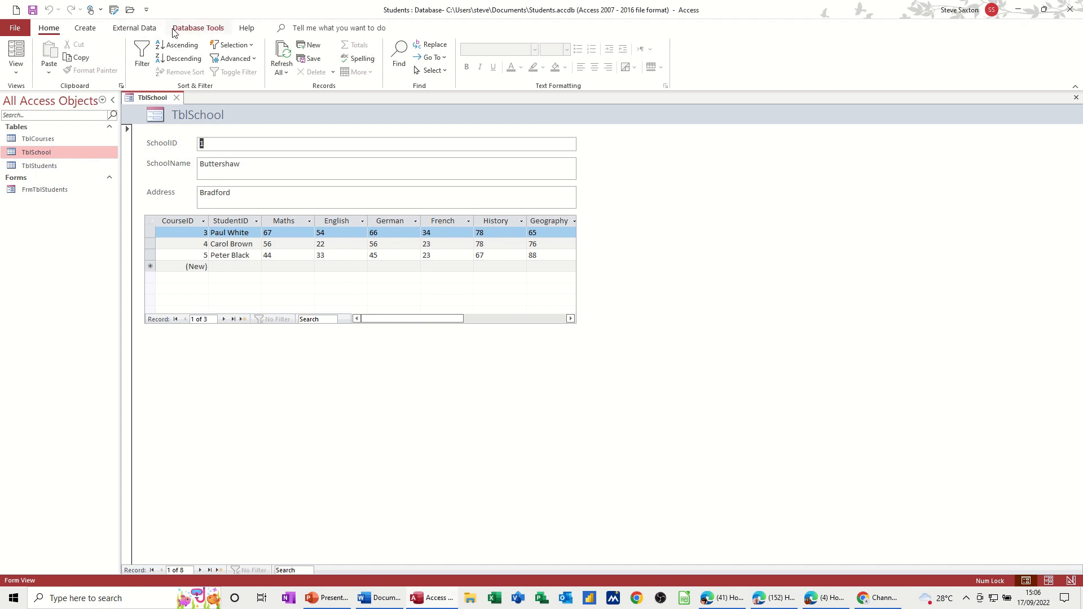
click(191, 29)
click(141, 52)
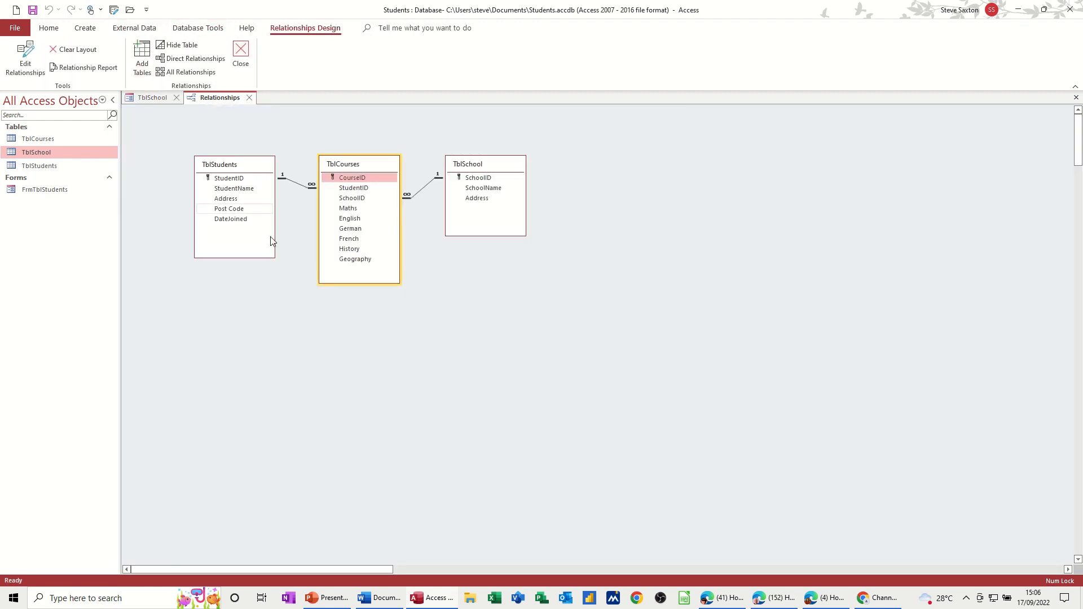
click(240, 55)
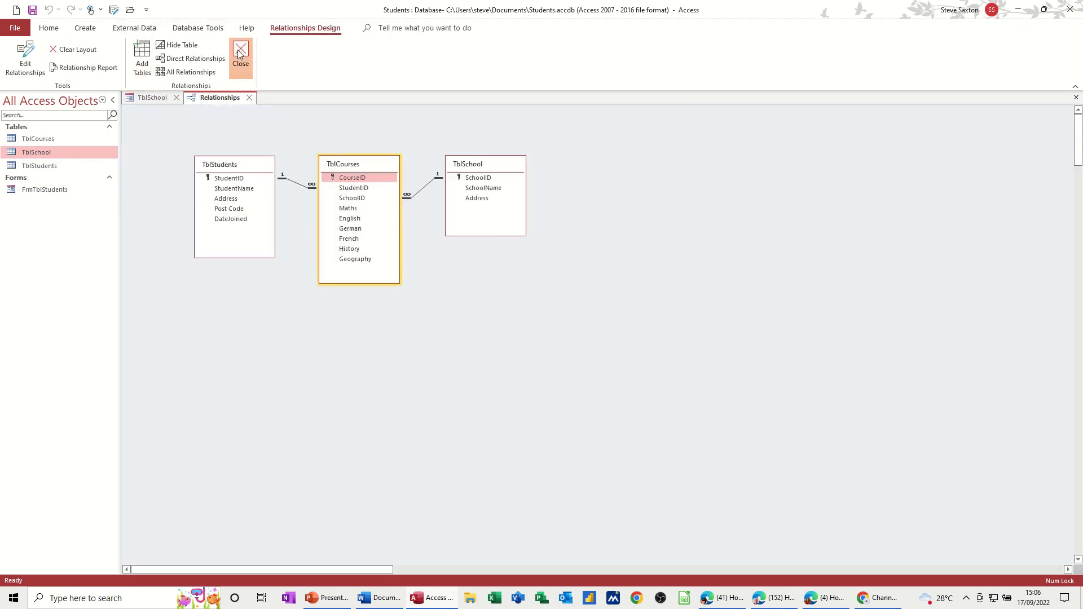
- Close the school form and save it under the name FrmTblSchool
click(177, 98)
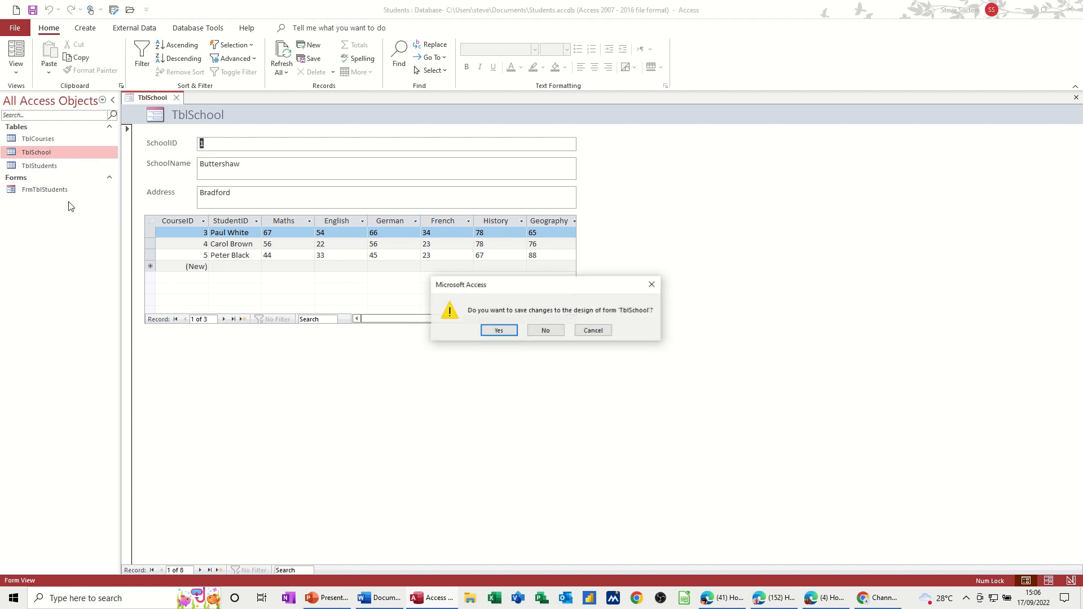
click(485, 332)
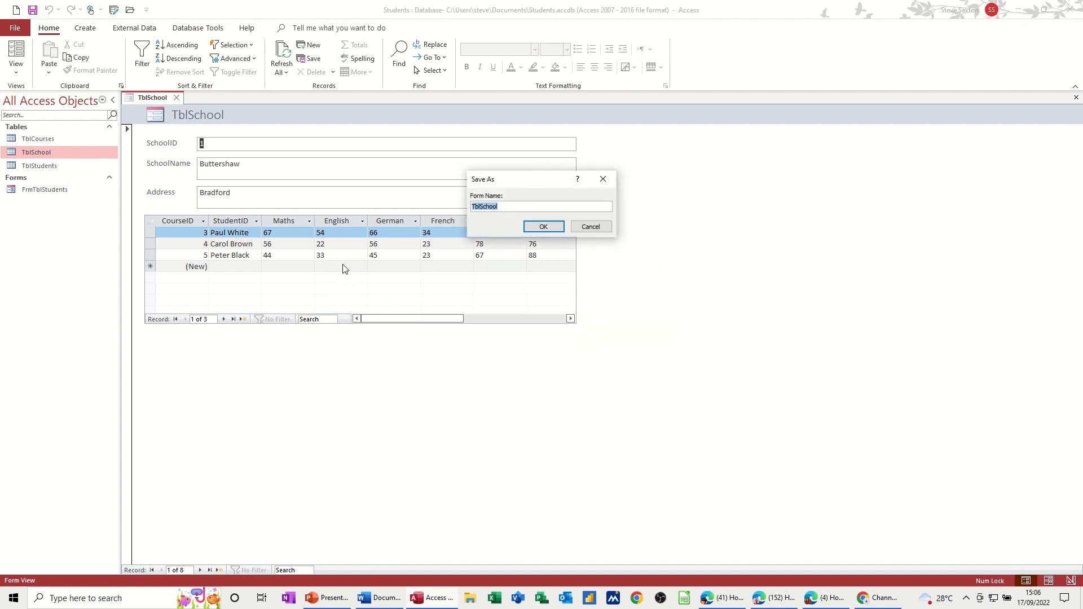
click(473, 208)
text(Frm)
click(544, 227)
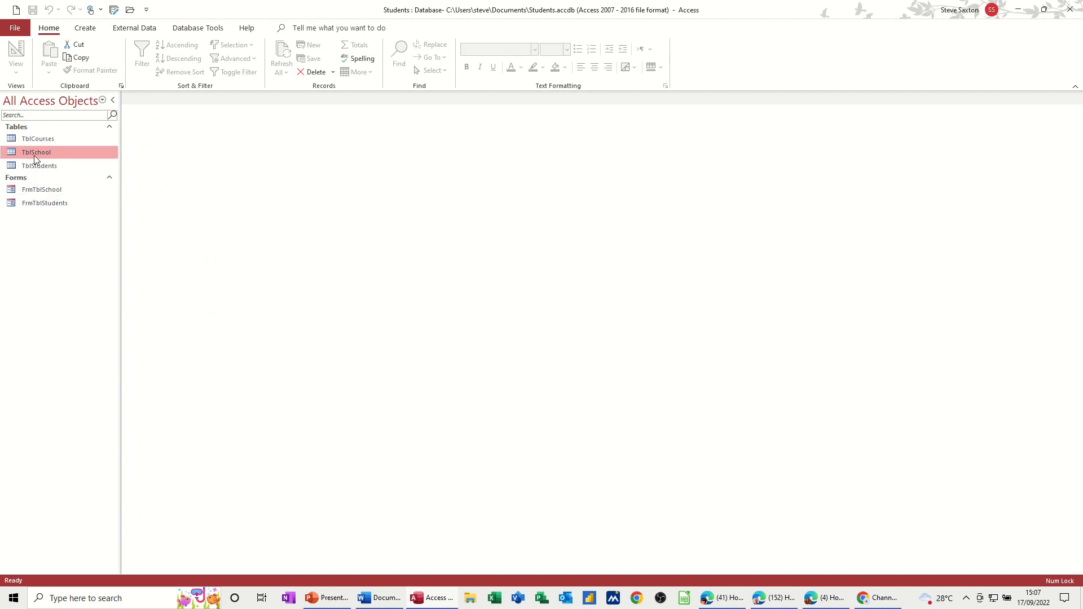
- Create a new query in Design View and add the TblSchool, TblCourses and TblStudents tables to it
click(85, 29)
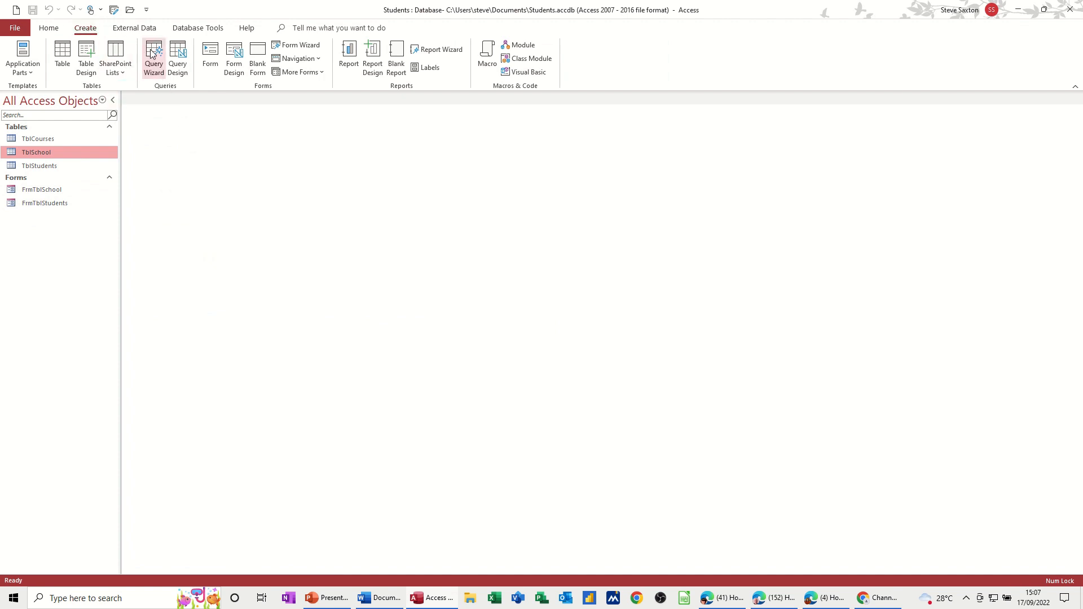
click(179, 56)
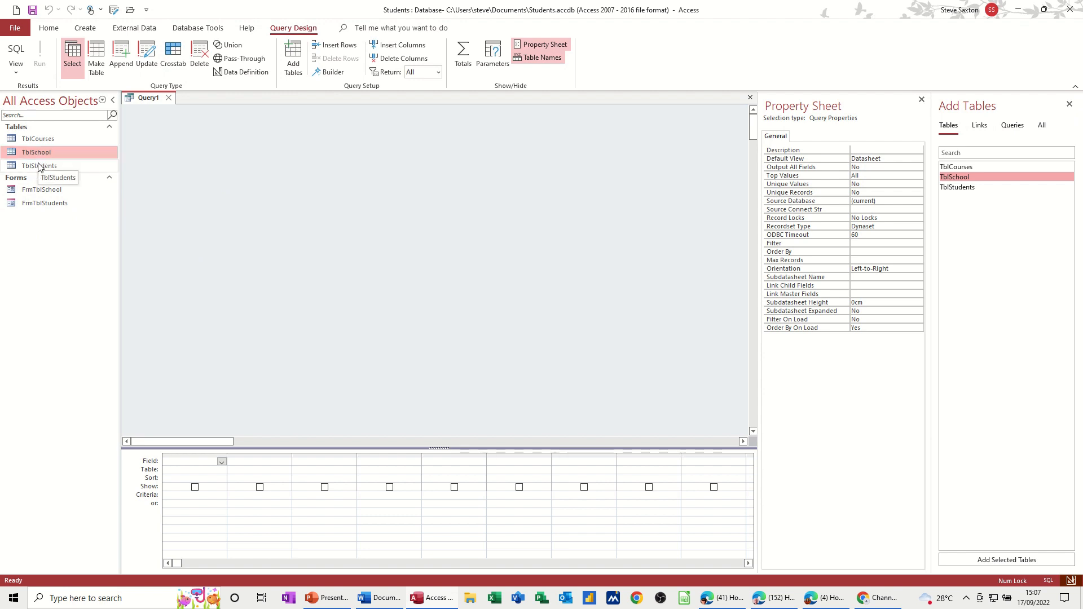
drag(43, 154, 215, 156)
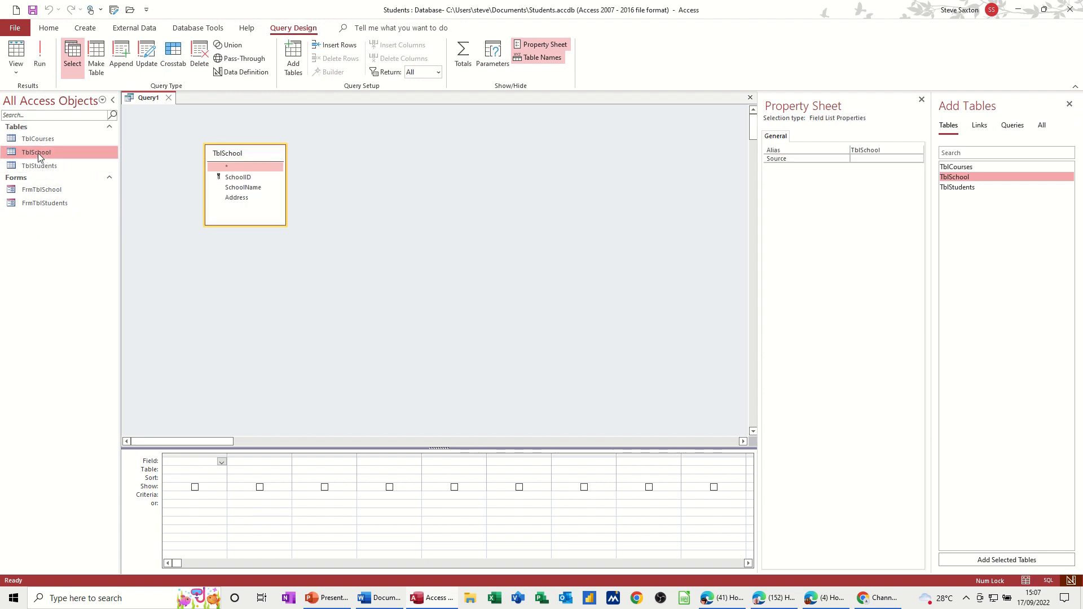
drag(38, 139, 367, 175)
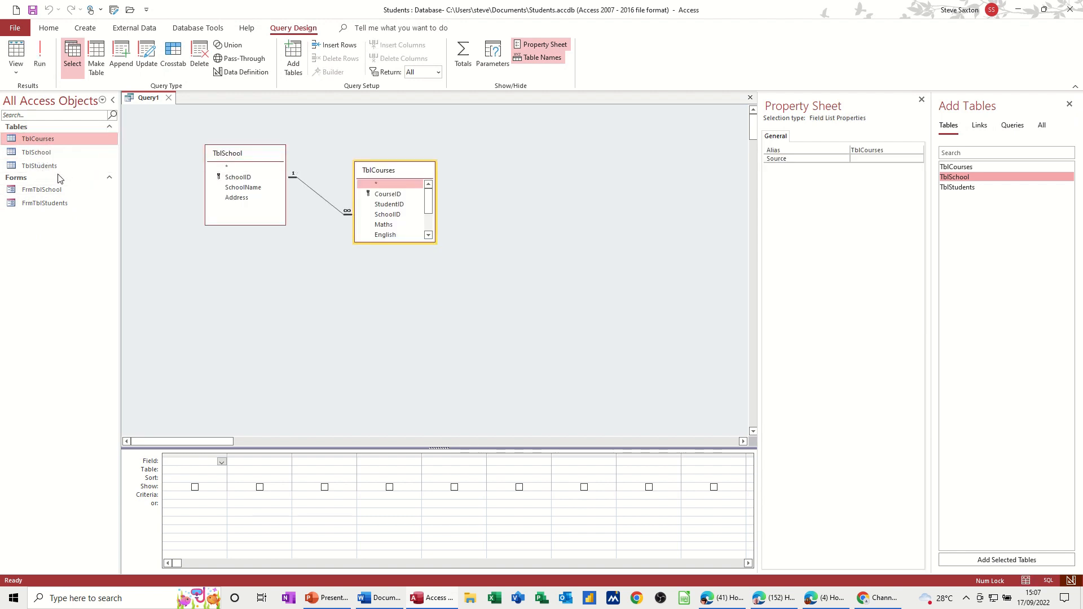
drag(48, 165, 534, 178)
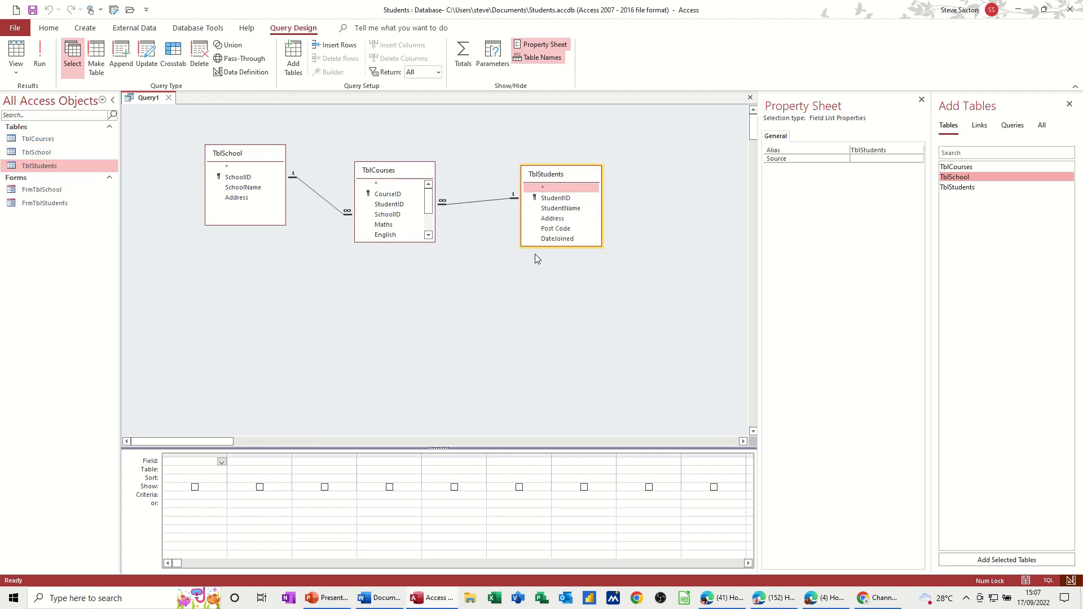
- Rearrange the query's table boxes, enlarging TblCourses to show all its fields and making TblStudents taller
drag(388, 175, 382, 157)
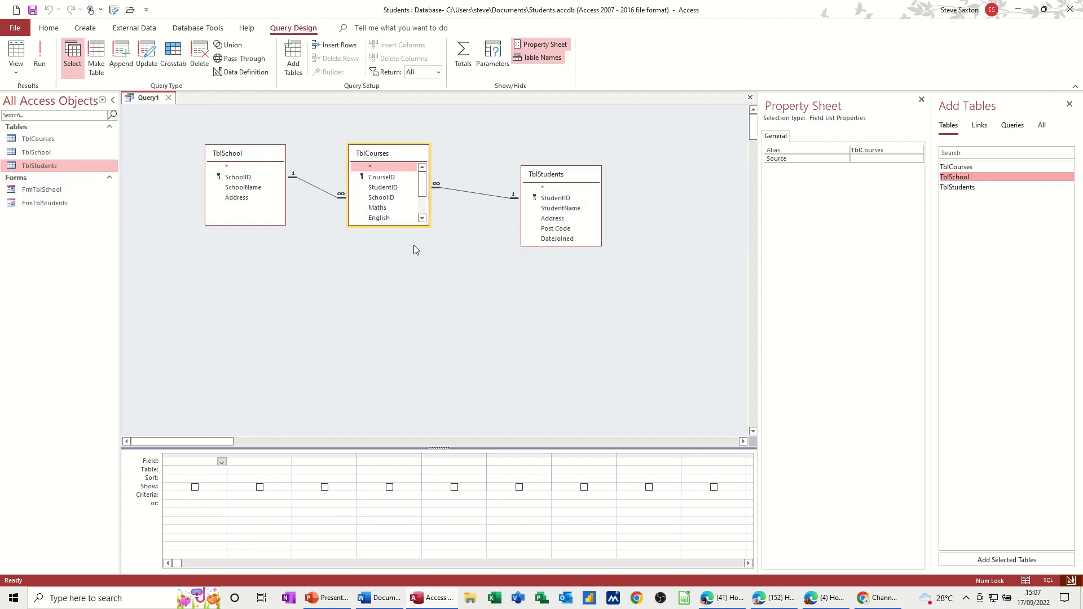
drag(393, 226, 398, 290)
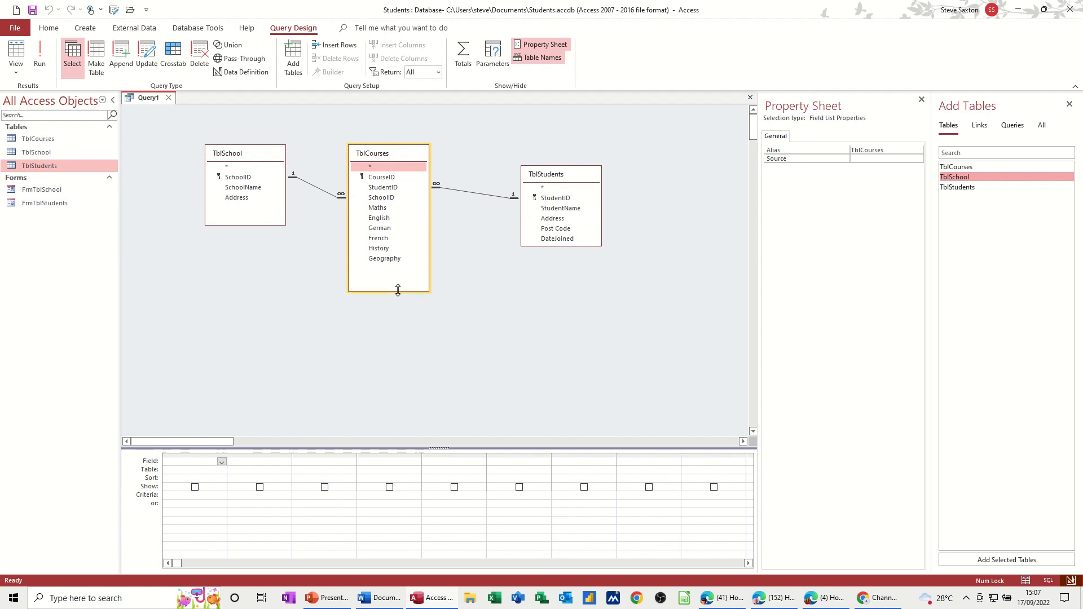
drag(551, 246, 555, 273)
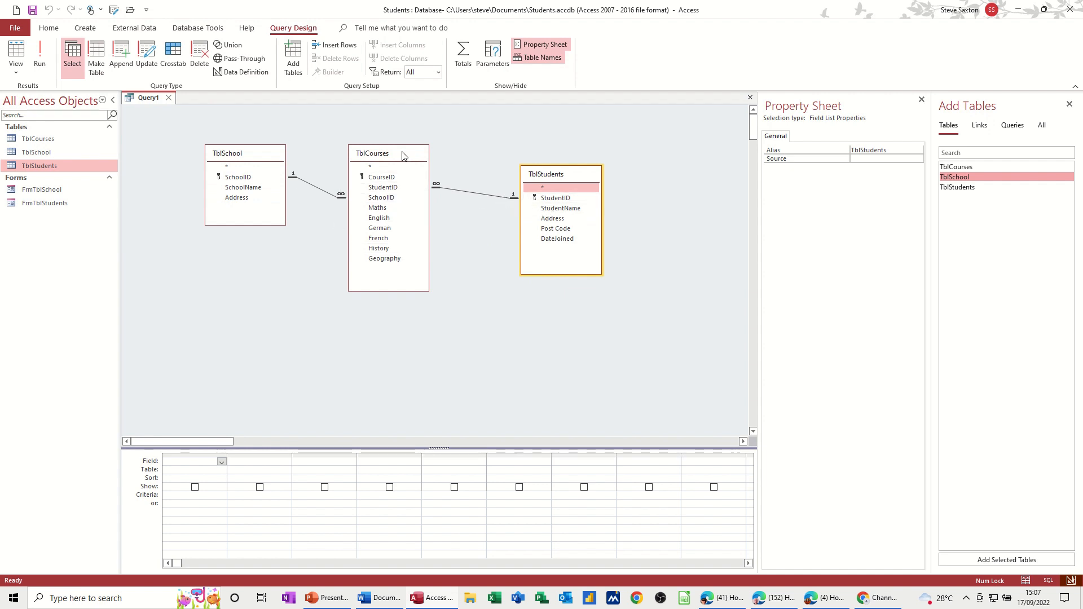
mouse_move(396, 156)
mouse_down()
mouse_move(405, 140)
mouse_move(378, 161)
mouse_move(404, 147)
mouse_up()
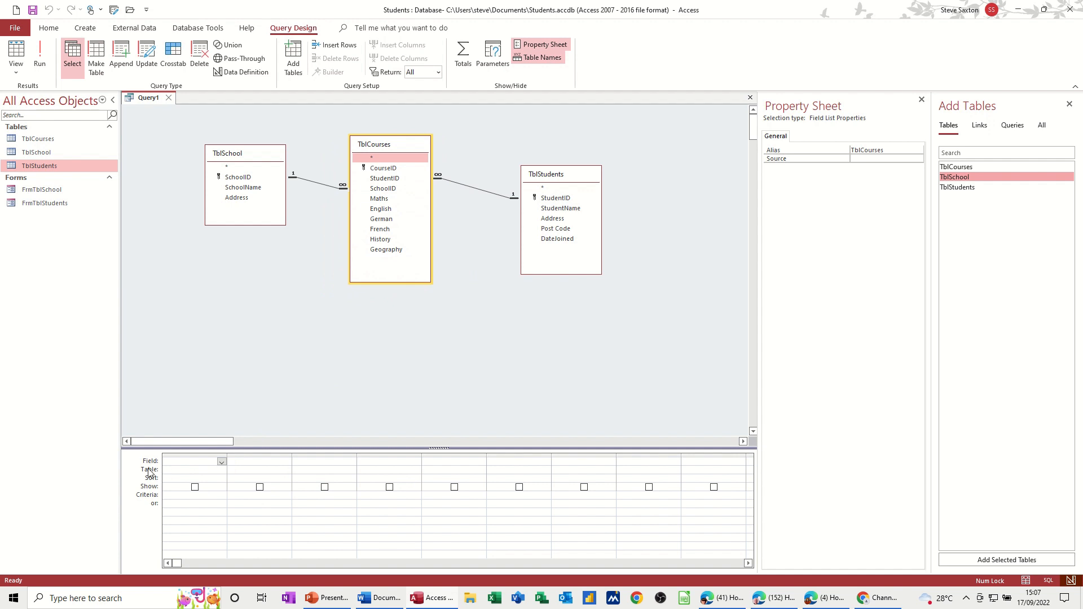
click(222, 462)
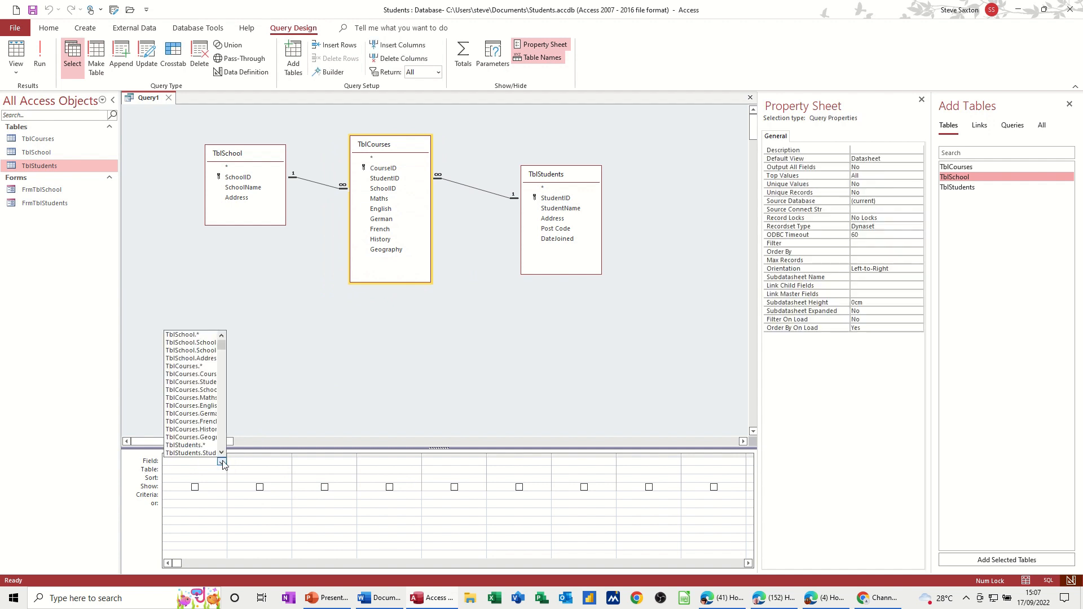
click(222, 462)
click(182, 472)
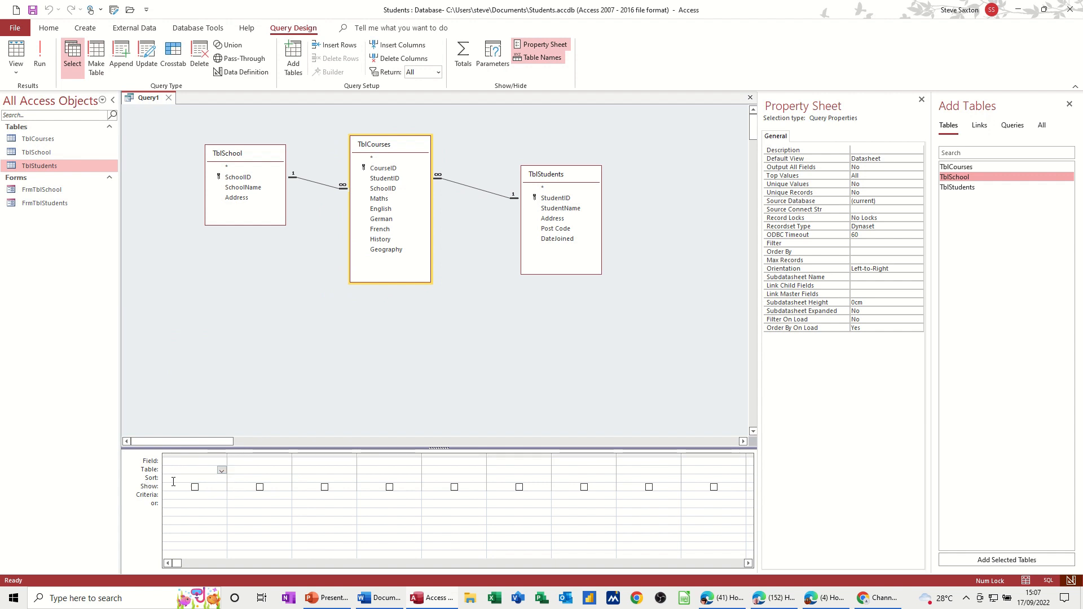
click(179, 479)
click(222, 479)
click(221, 479)
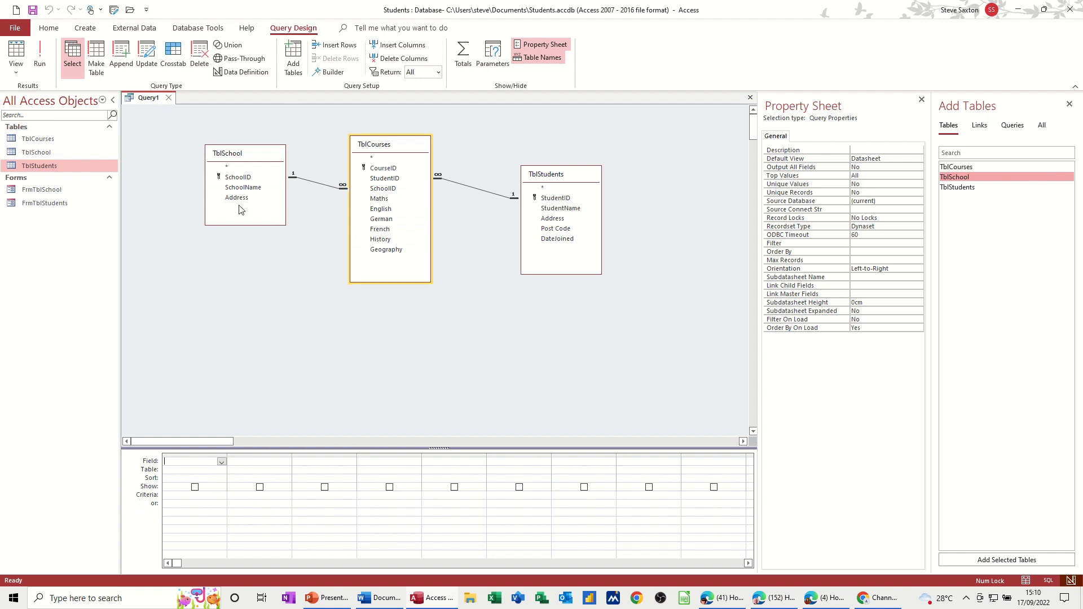
- Add SchoolName from TblSchool and StudentName from TblStudents to the query, run it, and return to Design View
double_click(244, 187)
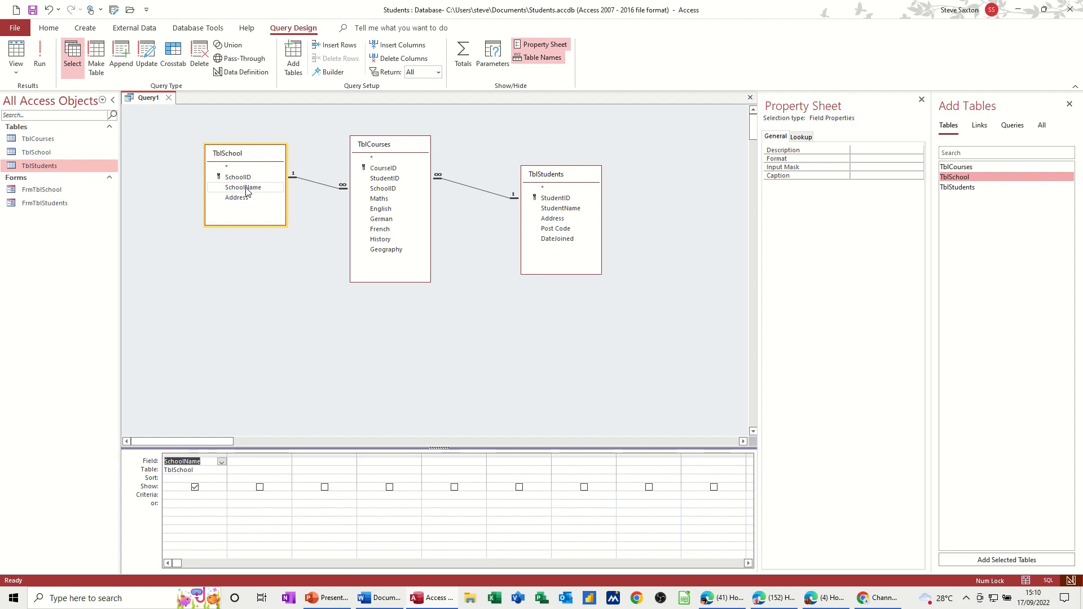
double_click(546, 209)
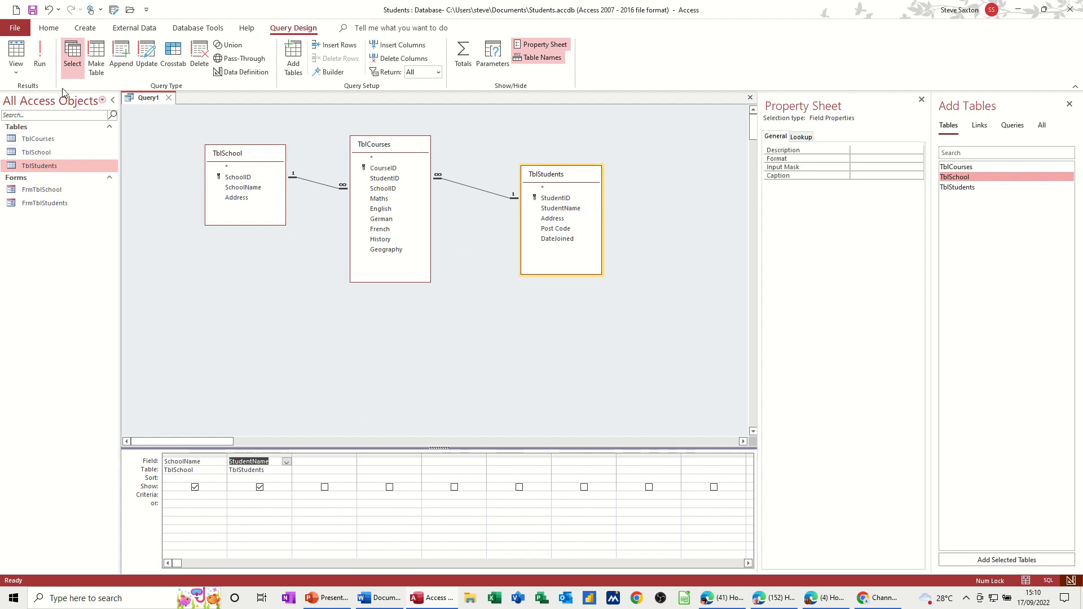
click(42, 56)
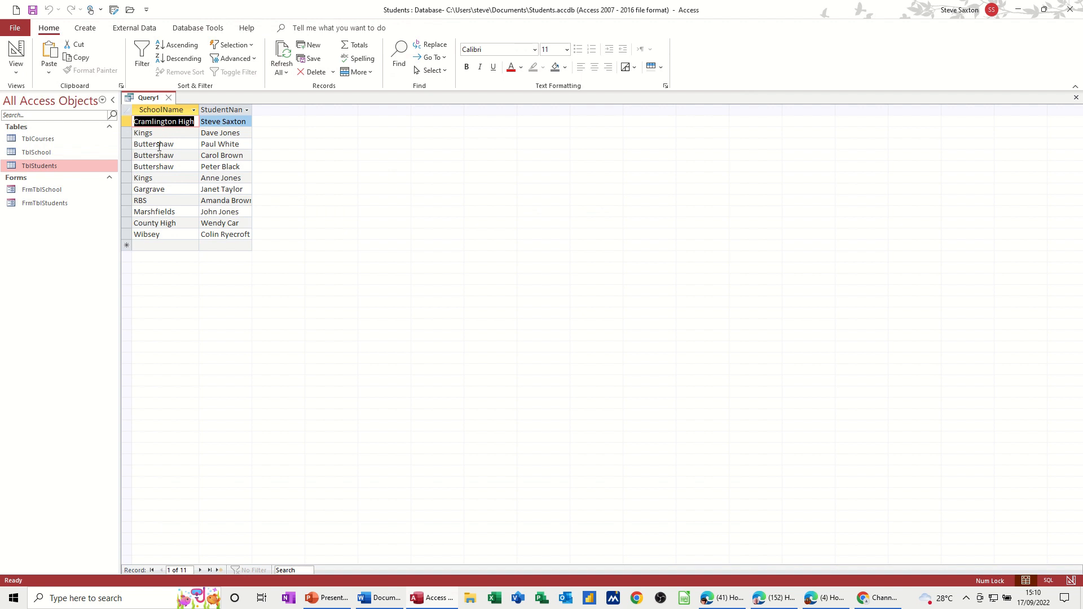
click(18, 73)
click(19, 56)
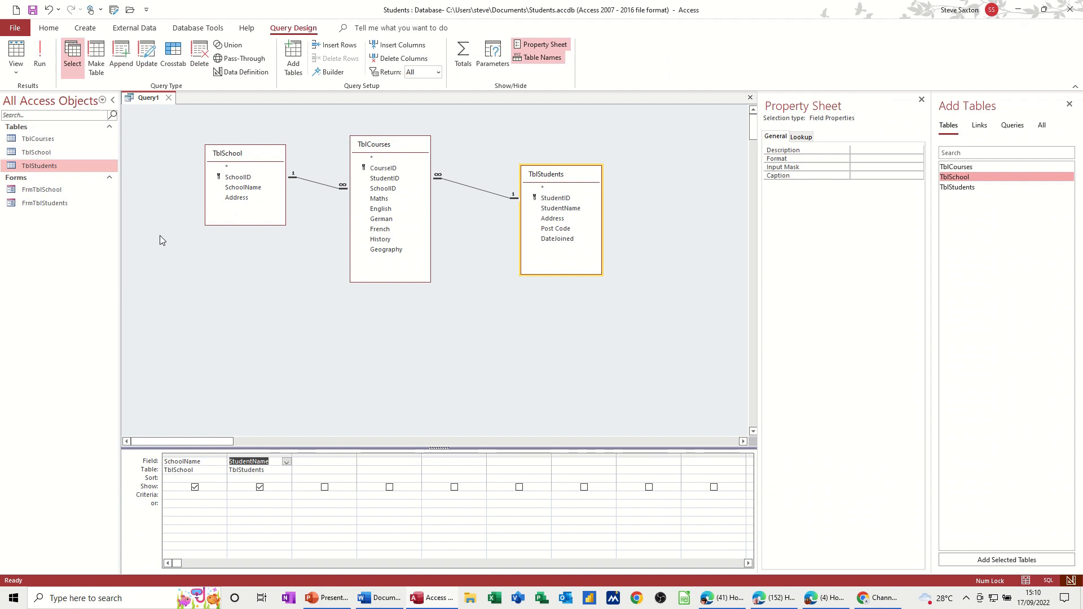
- Turn on Totals to group the query by its fields, run it, and return to Design View
click(462, 55)
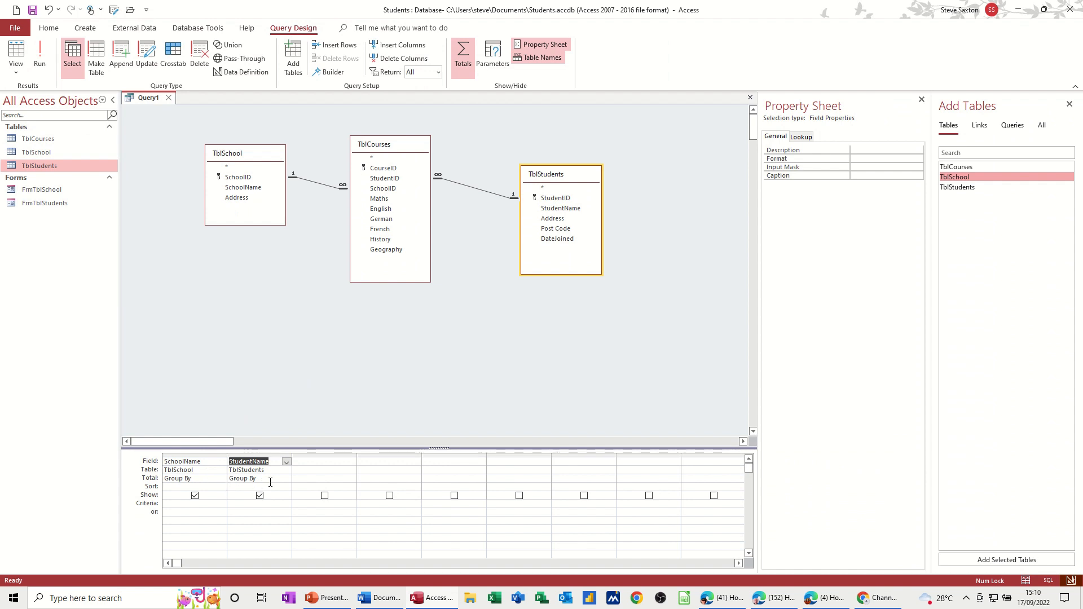
click(41, 54)
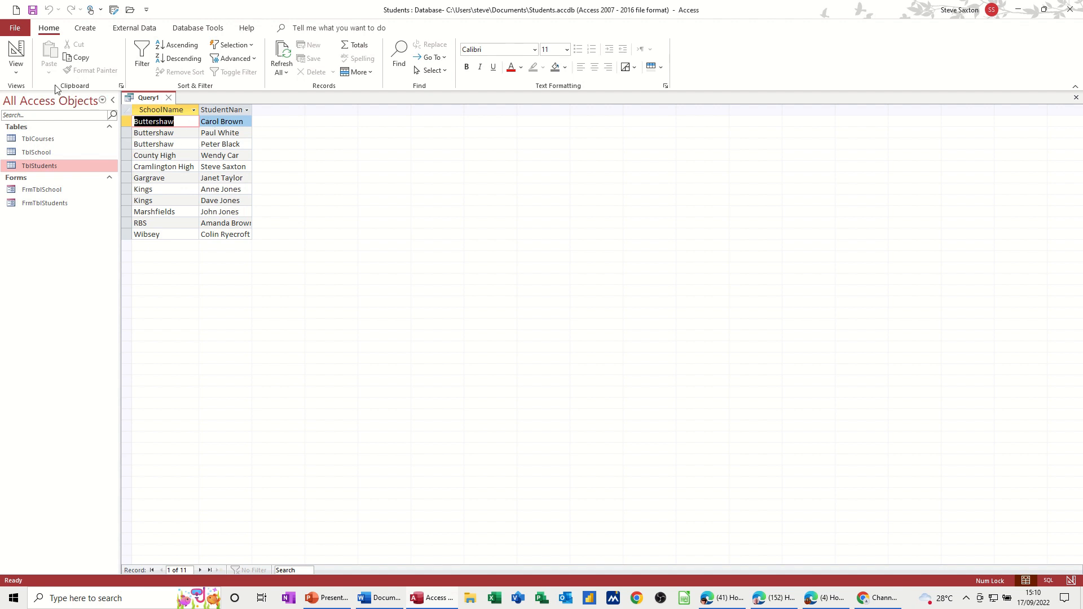
click(16, 53)
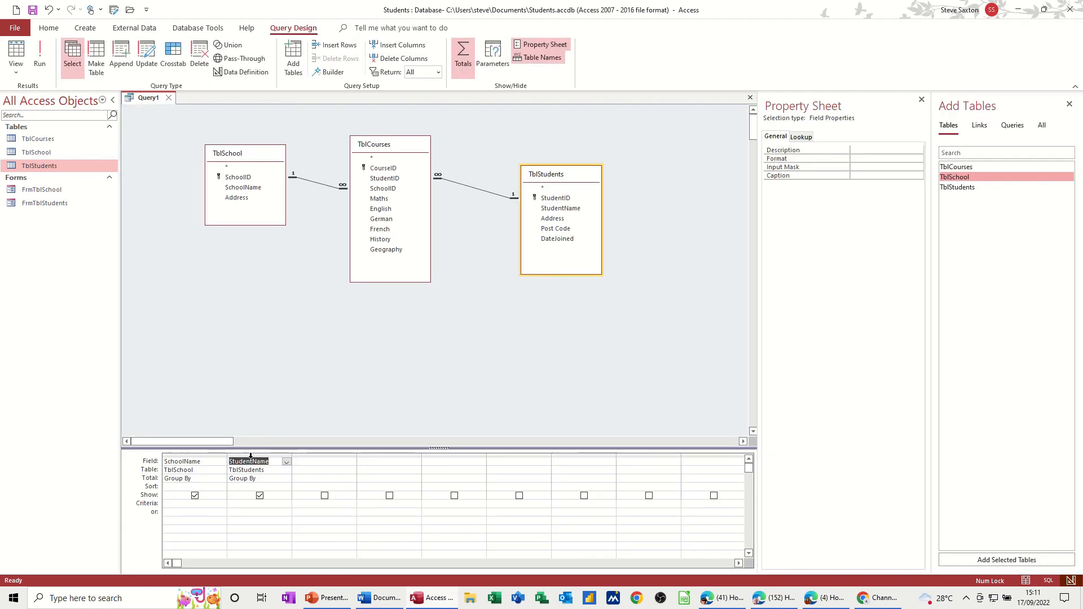
- Remove the StudentName column from the query, run it grouped by school name only, and return to Design View
click(251, 456)
key(Delete)
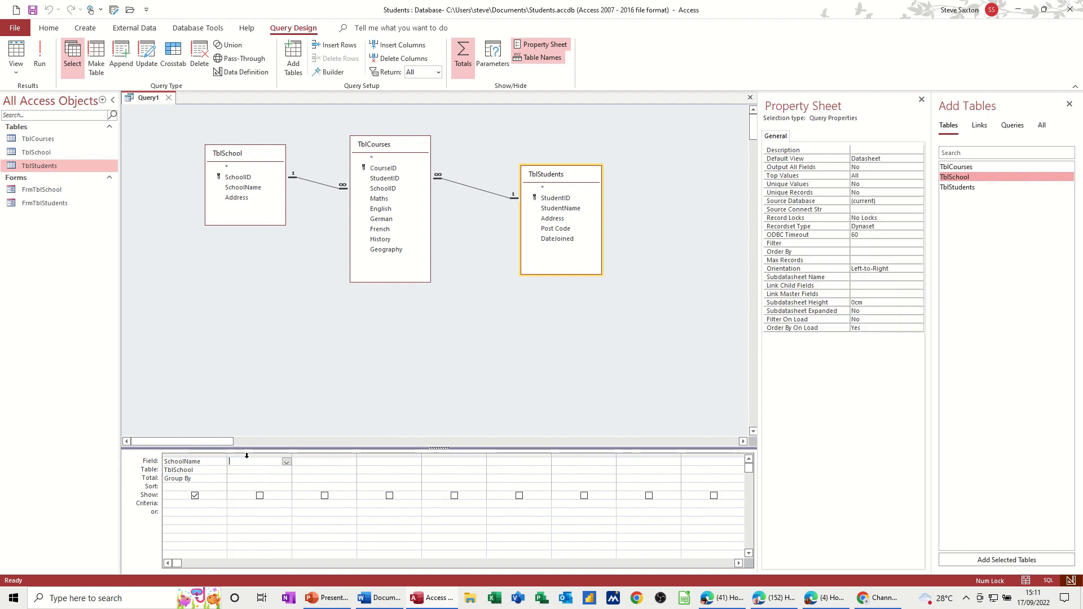
click(40, 55)
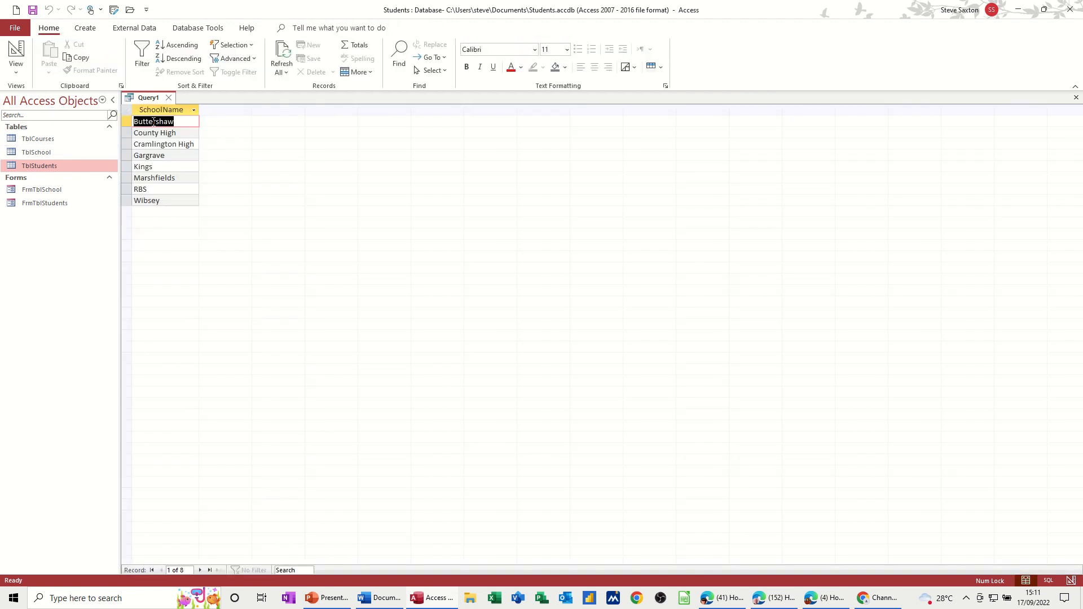
click(16, 54)
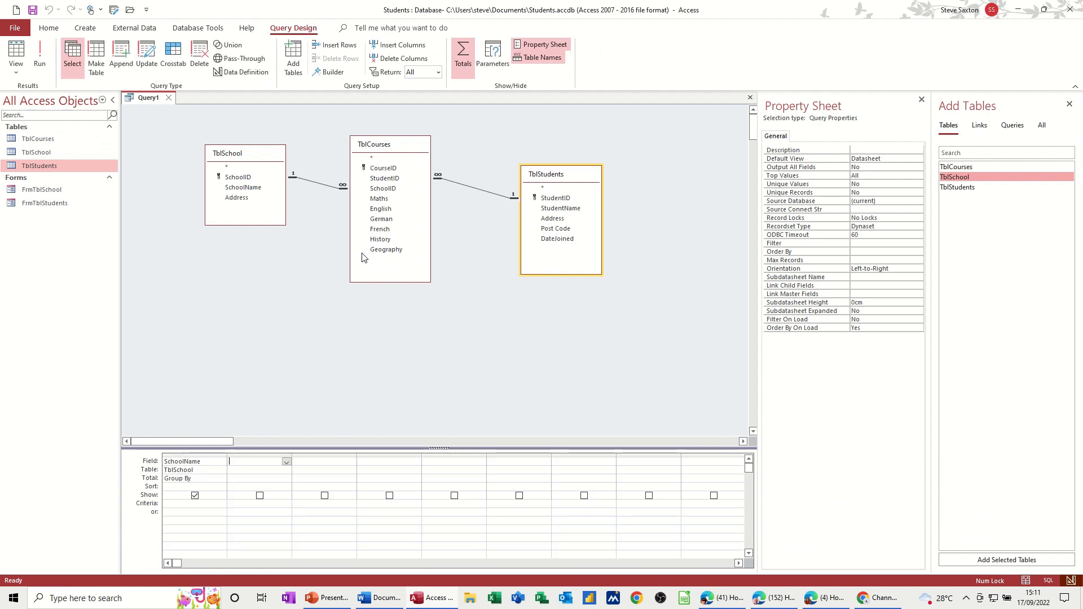
- Add Maths, English, German, French, History and Geography from TblCourses to the query, run it, and return to Design View
double_click(378, 199)
double_click(380, 209)
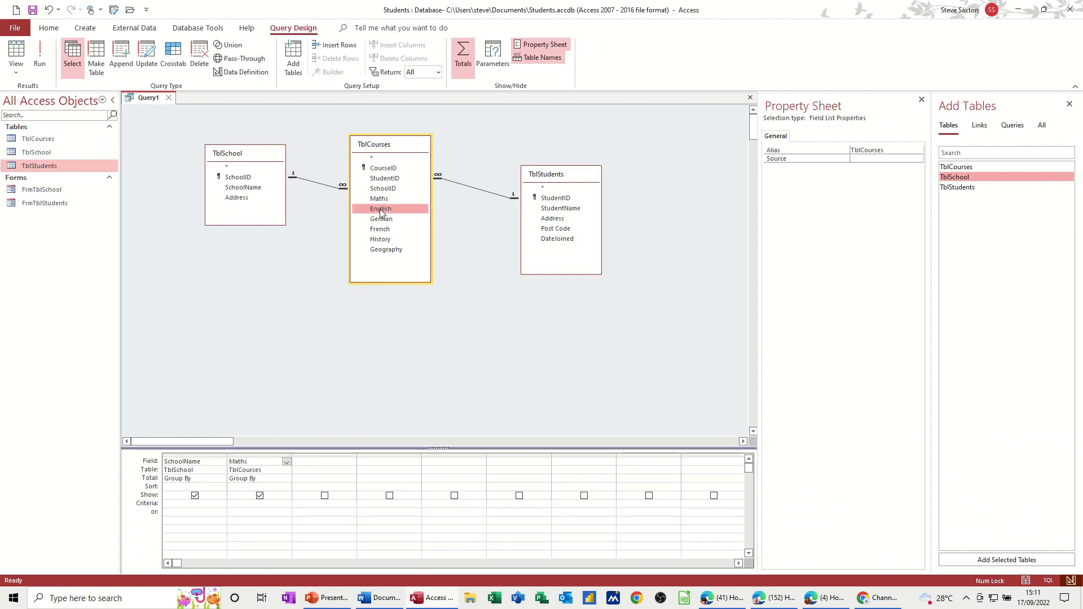
double_click(381, 219)
double_click(380, 229)
click(380, 239)
double_click(381, 239)
double_click(386, 249)
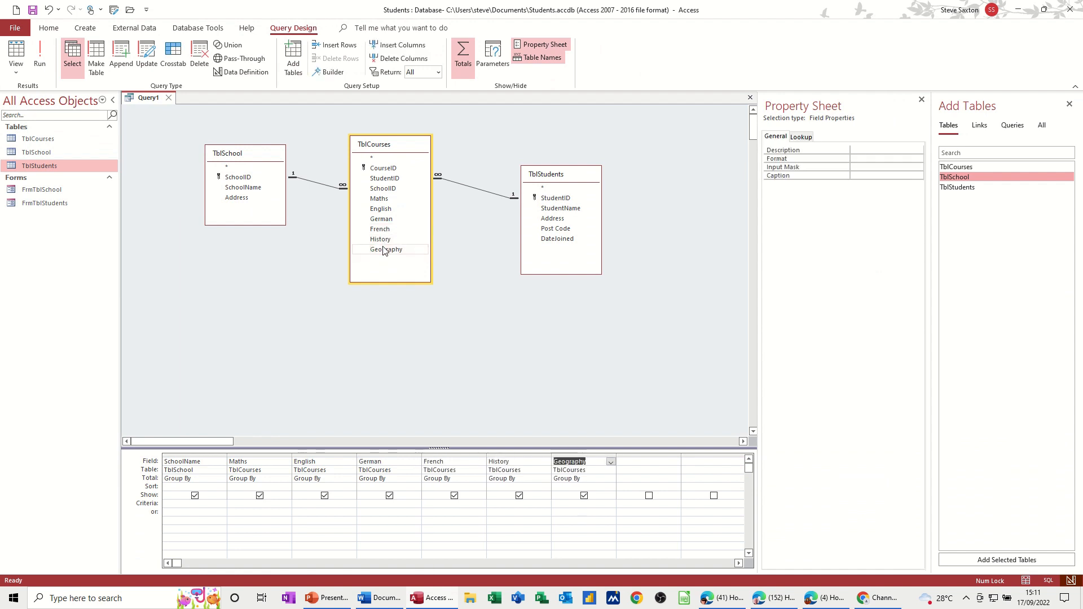
click(38, 61)
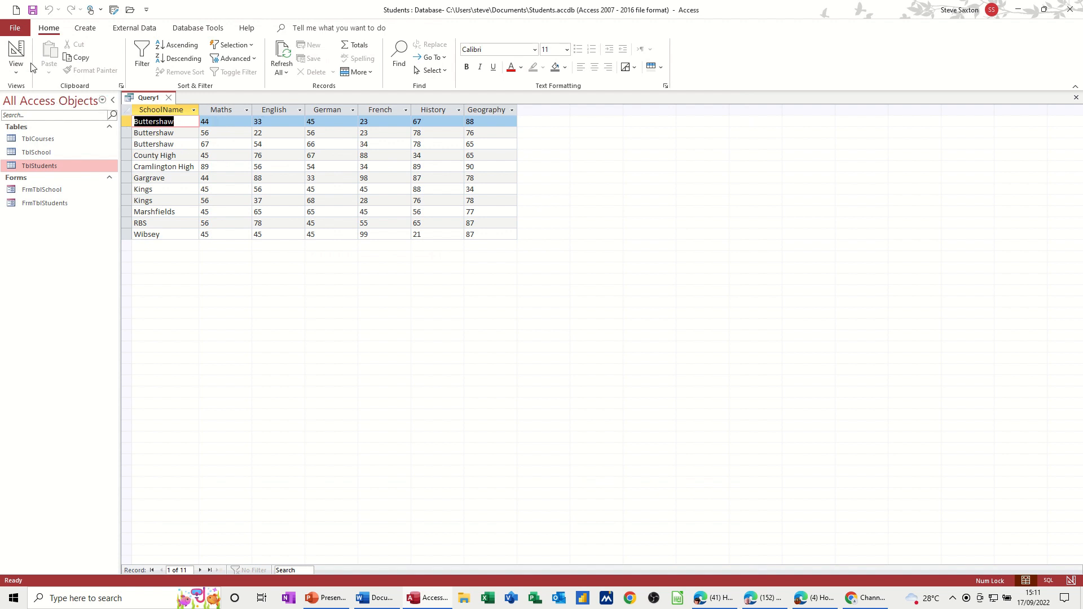
click(16, 52)
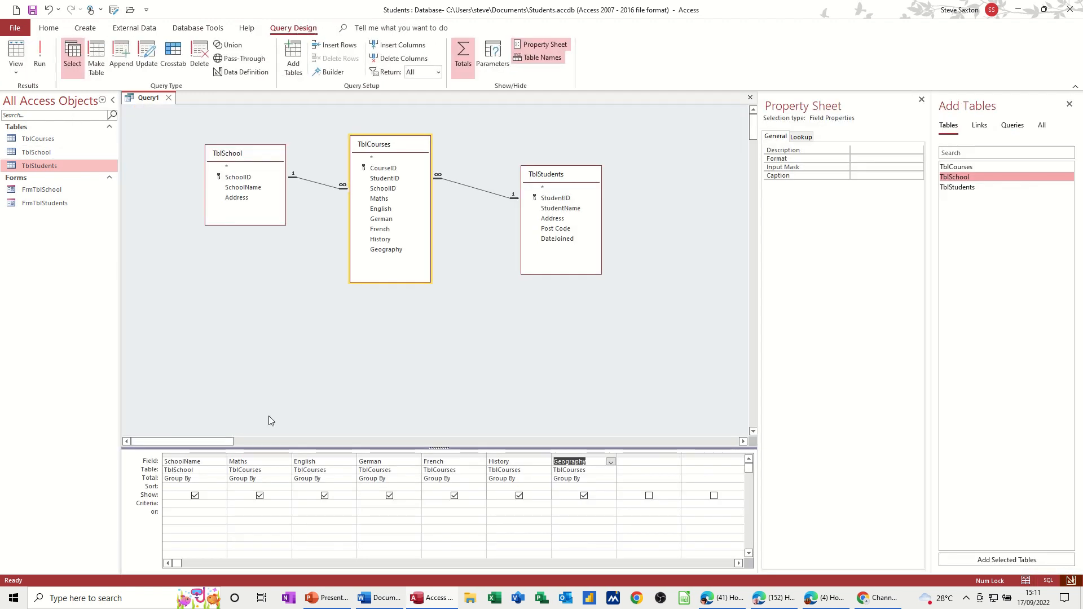
- Set the Total of the Maths, English and German columns to Avg
click(273, 479)
click(286, 479)
click(265, 503)
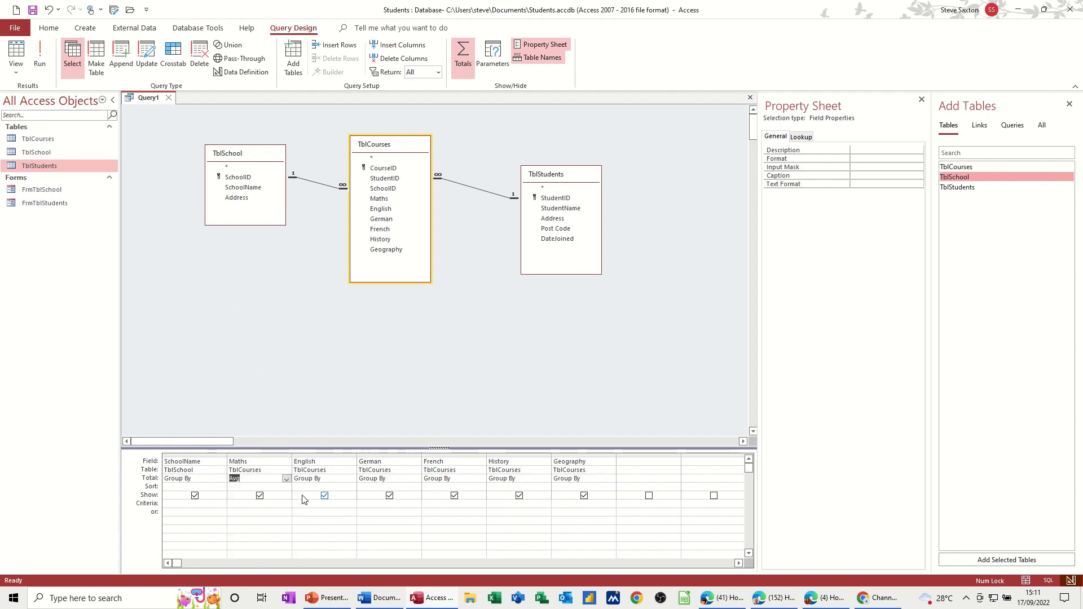
click(342, 478)
click(349, 480)
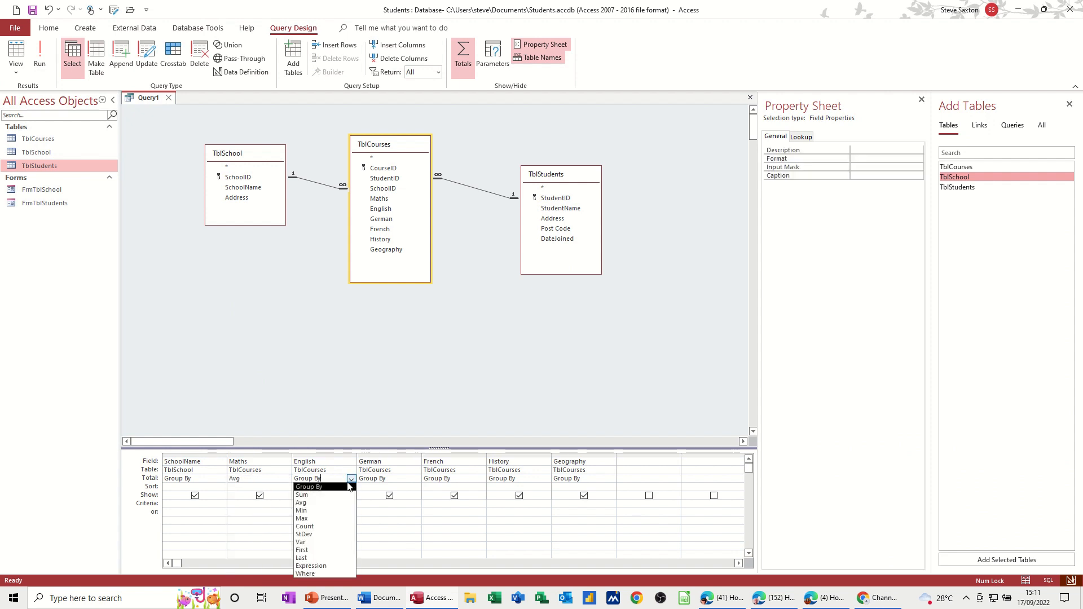
click(313, 503)
click(407, 481)
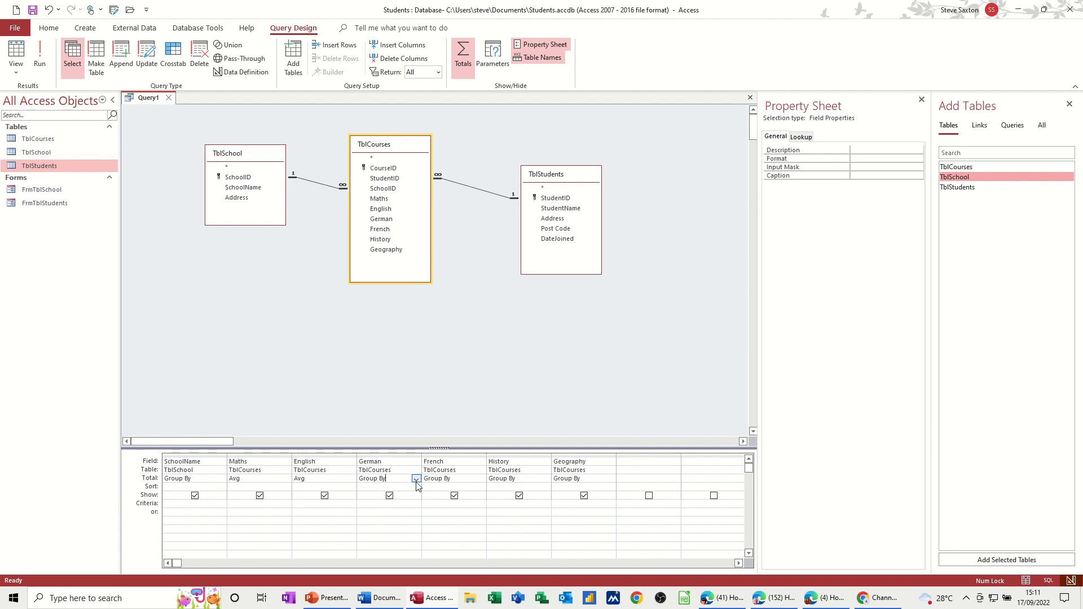
click(416, 482)
click(410, 501)
- Set the Total of the French, History and Geography columns to Avg and run the query
click(476, 480)
click(481, 479)
click(451, 502)
click(537, 481)
click(546, 479)
click(497, 502)
click(605, 479)
click(611, 479)
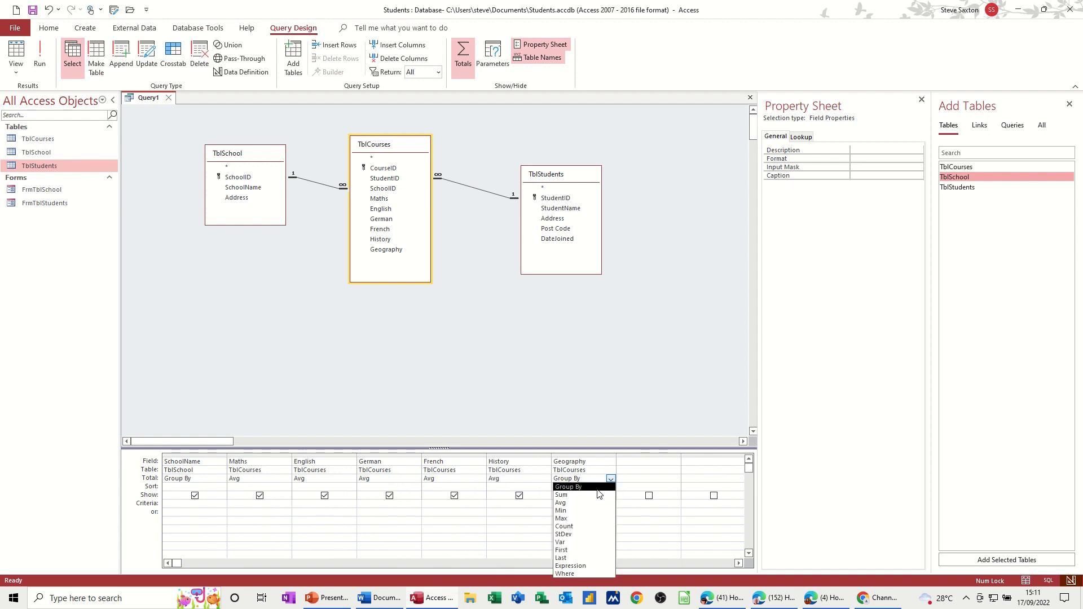
click(564, 502)
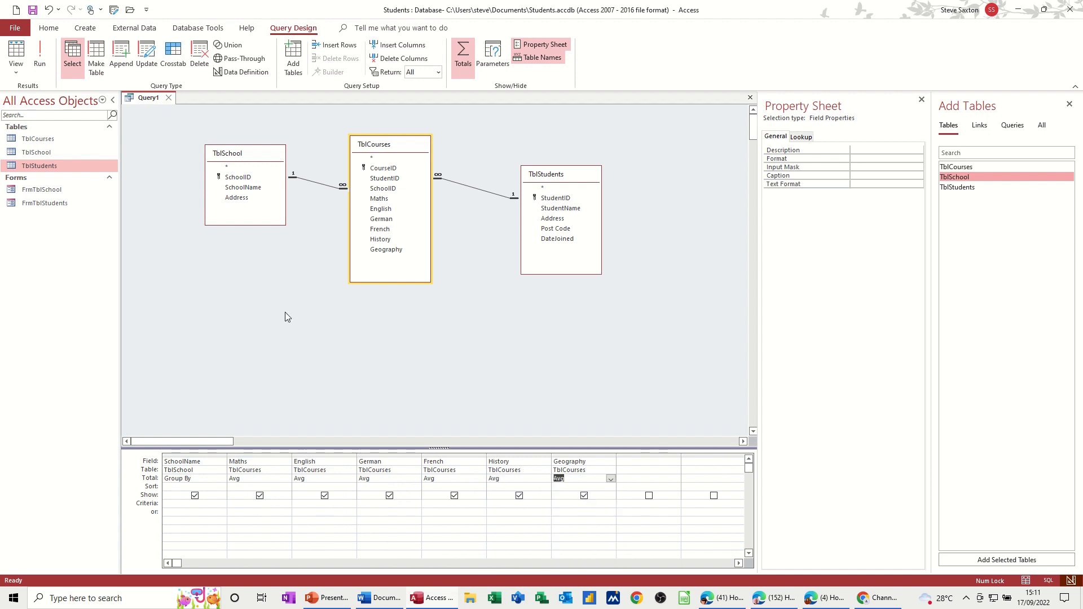
click(46, 62)
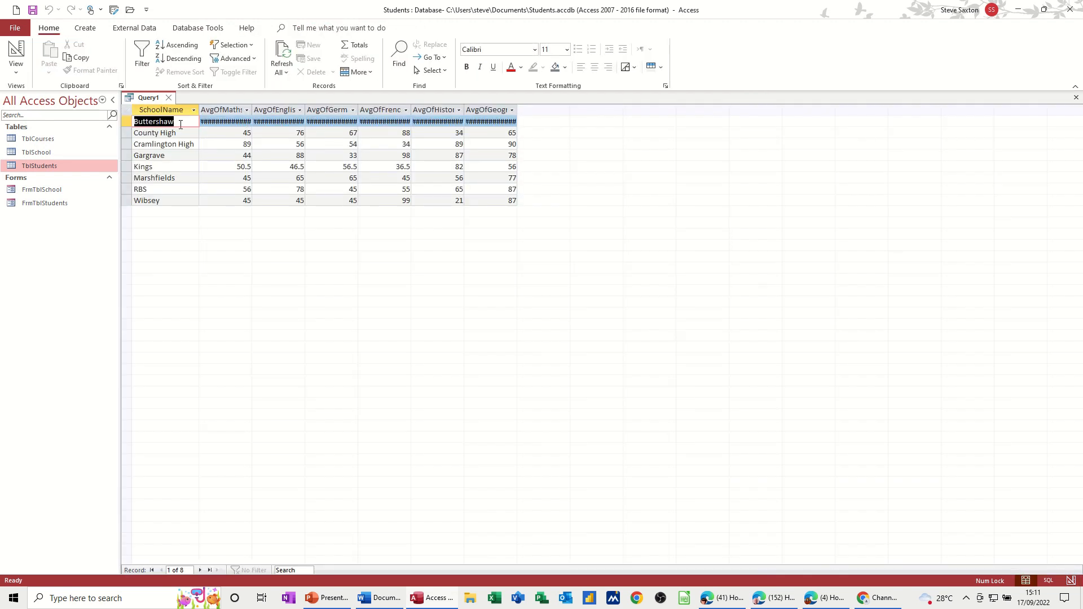
- Autofit the widths of the six subject average columns in the results, and return to Design View
double_click(252, 110)
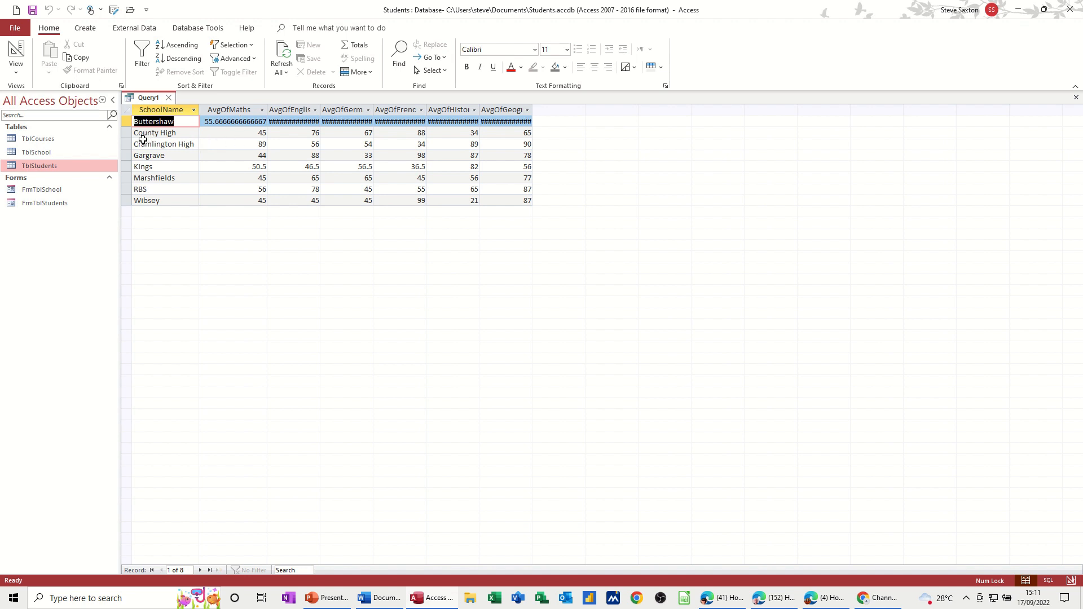
double_click(320, 111)
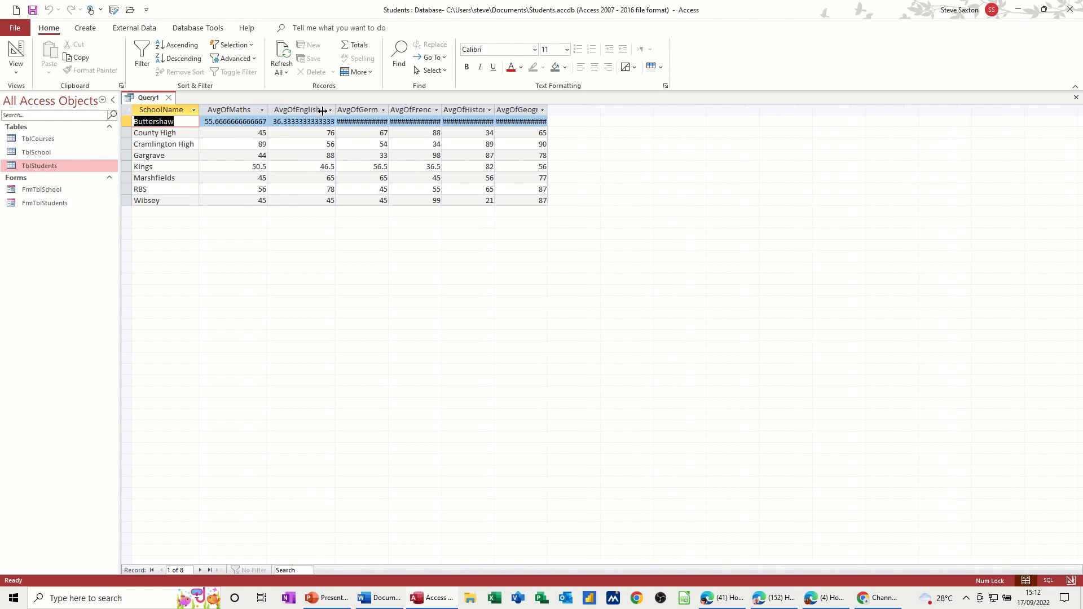
double_click(390, 112)
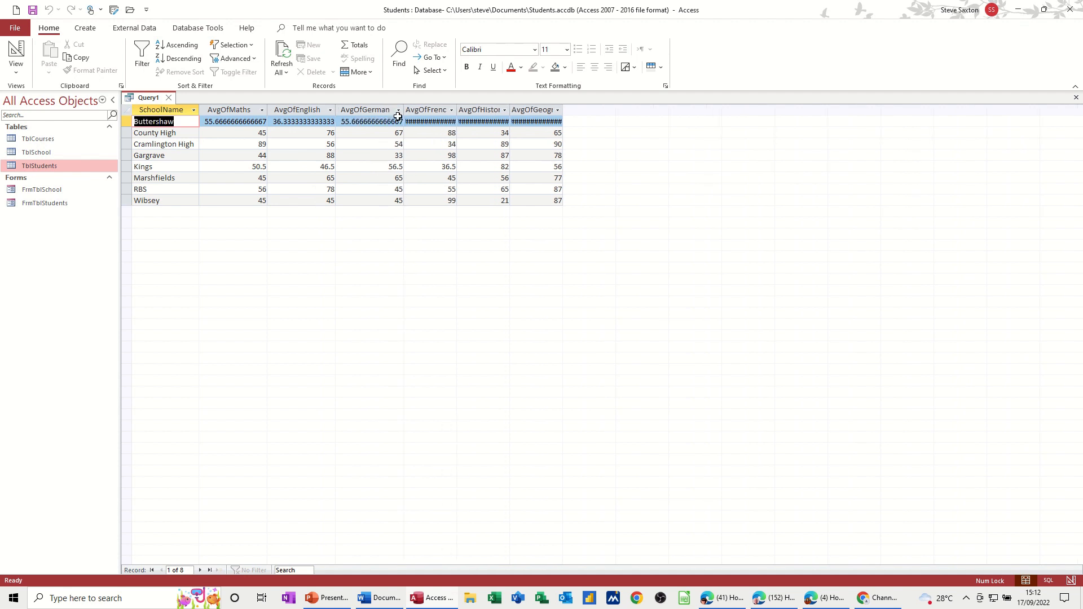
double_click(457, 112)
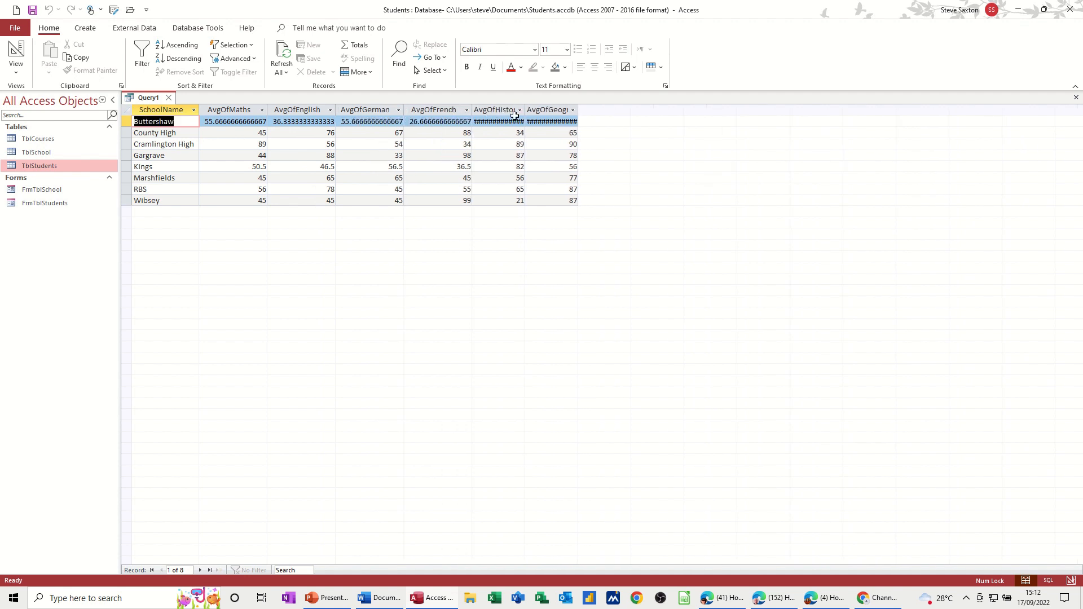
double_click(526, 111)
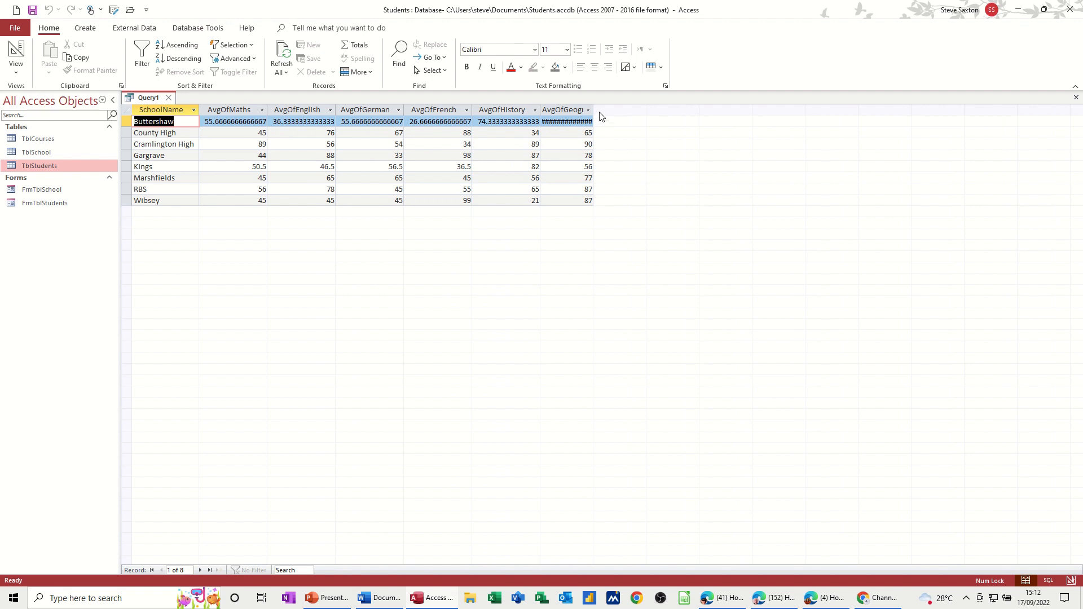
double_click(593, 110)
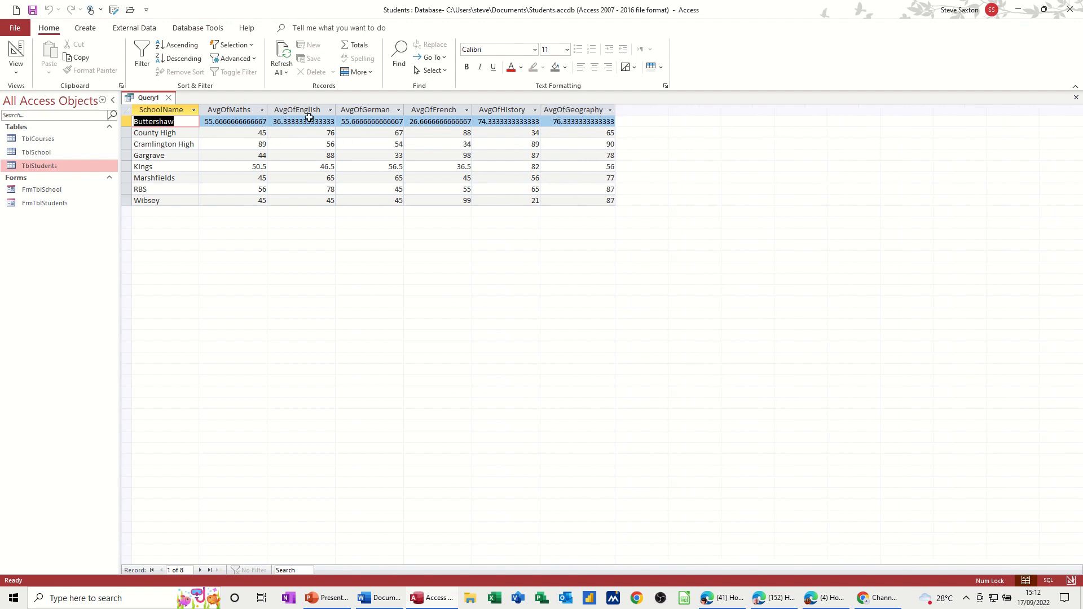
click(5, 56)
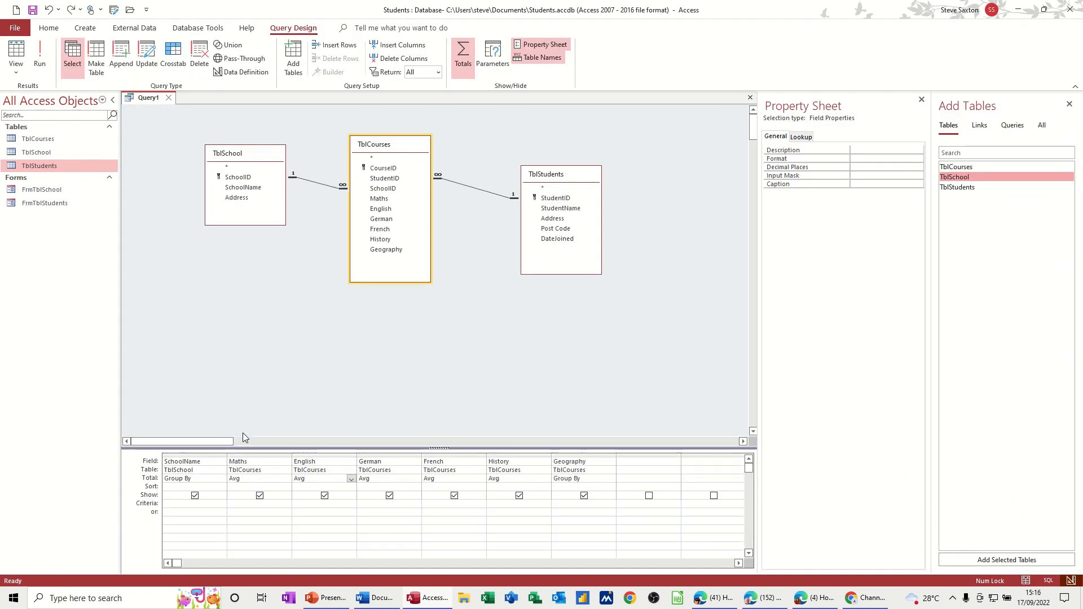
- Give the Maths column the alias Avg Maths, run the query, and return to Design View
click(230, 462)
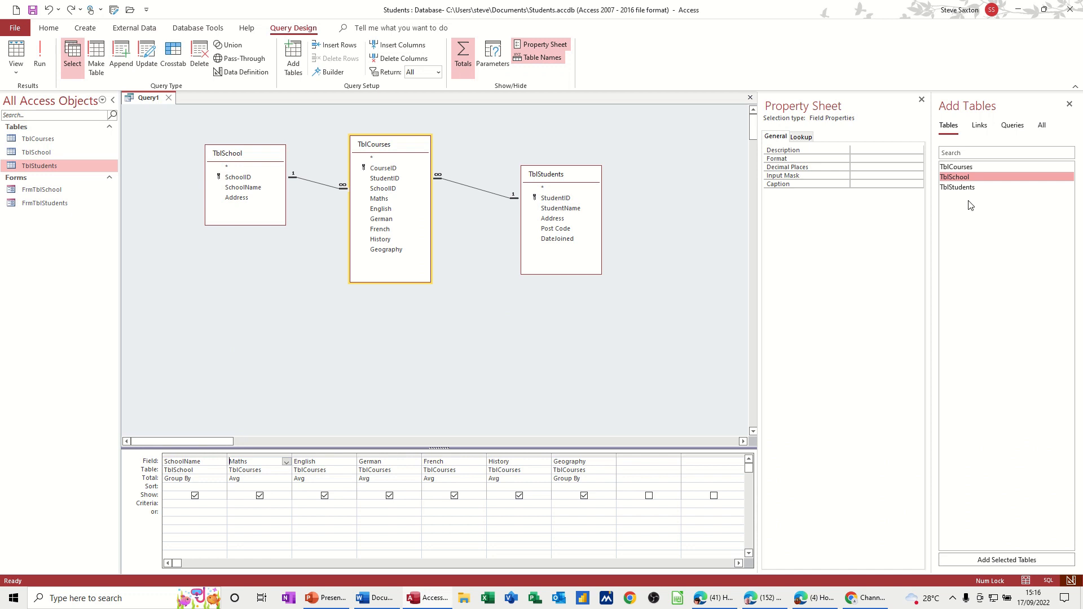
text(Avg Mathas)
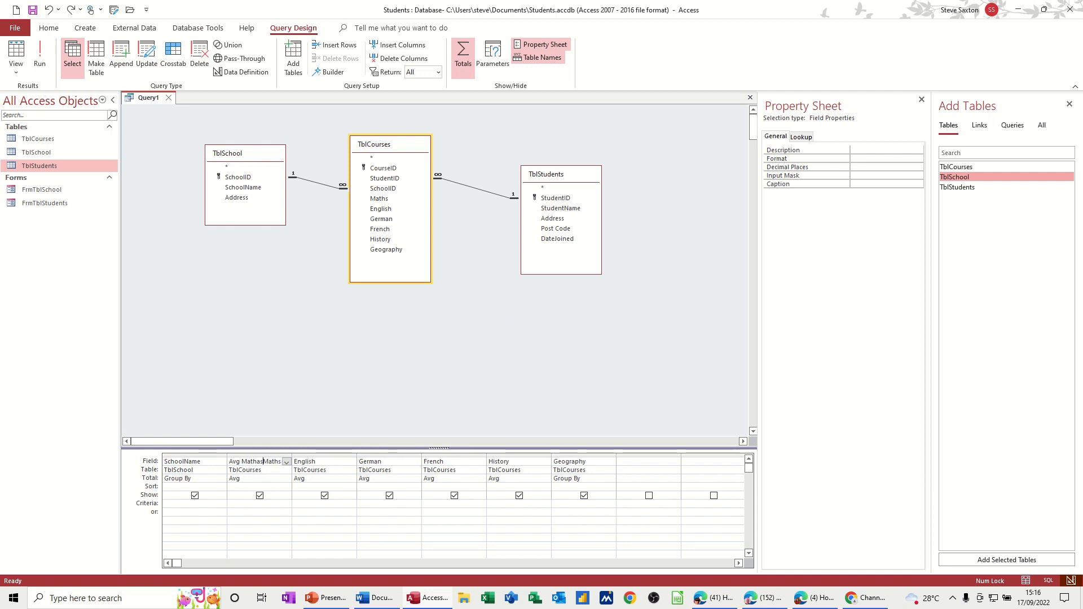
key(BackSpace)
key(BackSpace)
text(s:)
click(43, 54)
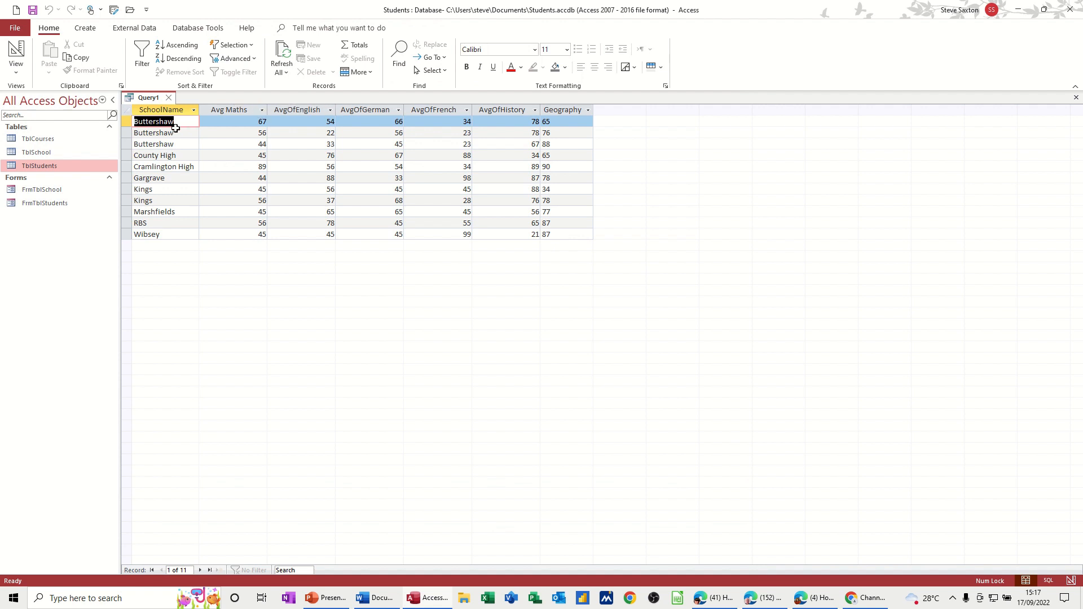
click(17, 54)
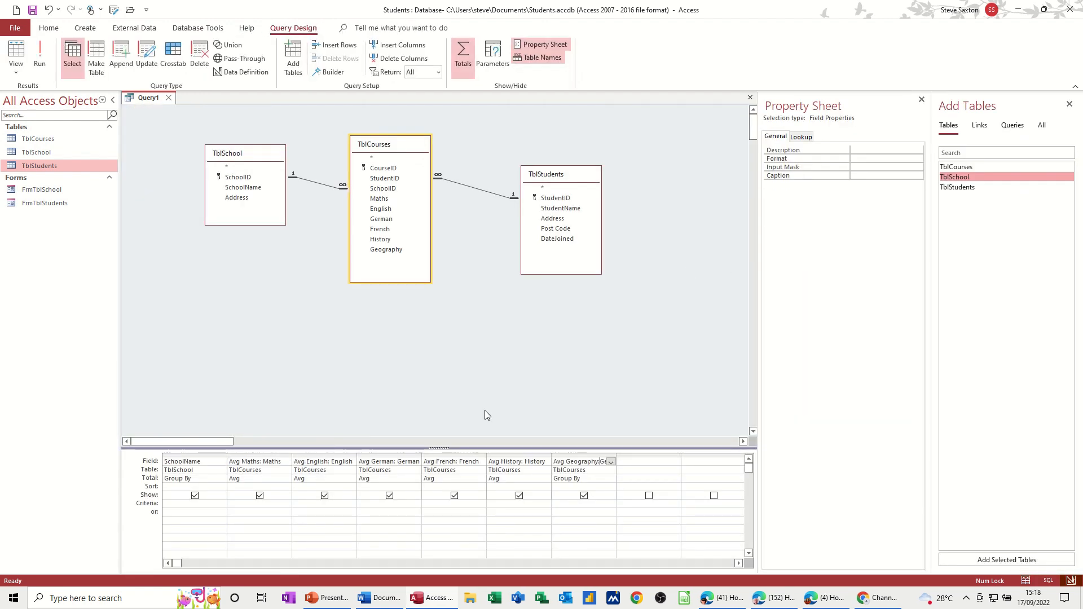
- Run the query, autofit the Avg Geography column to its heading, and return to Design View
click(39, 59)
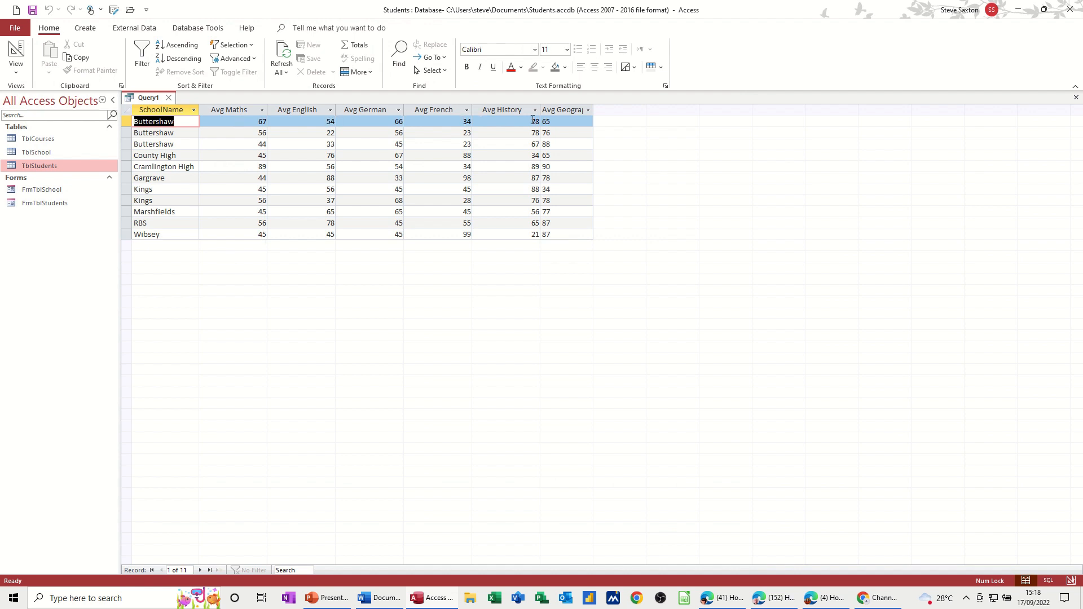
drag(594, 112, 594, 112)
double_click(594, 112)
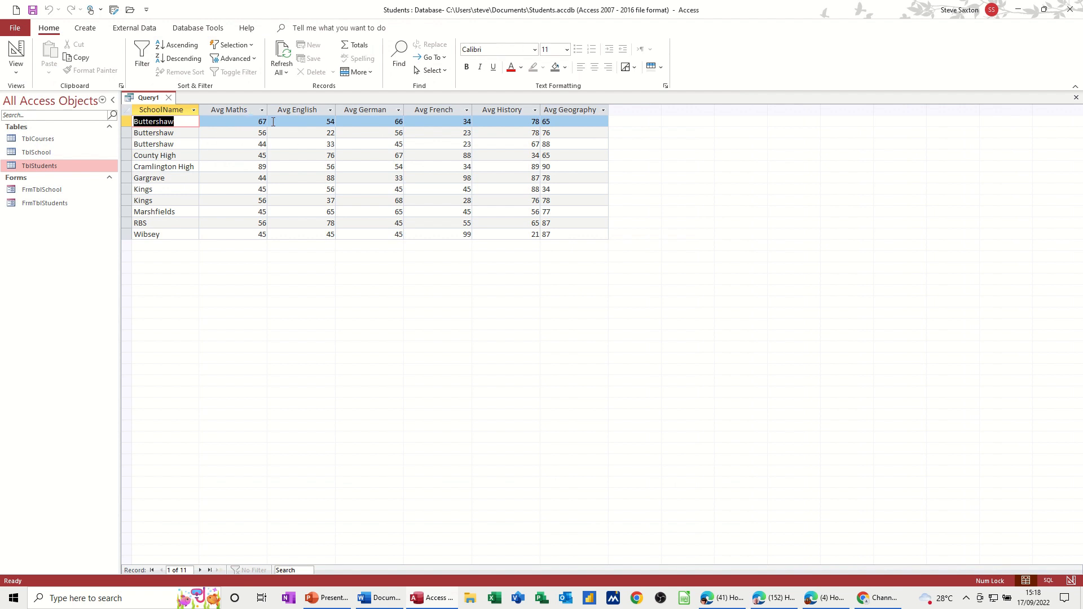
click(22, 54)
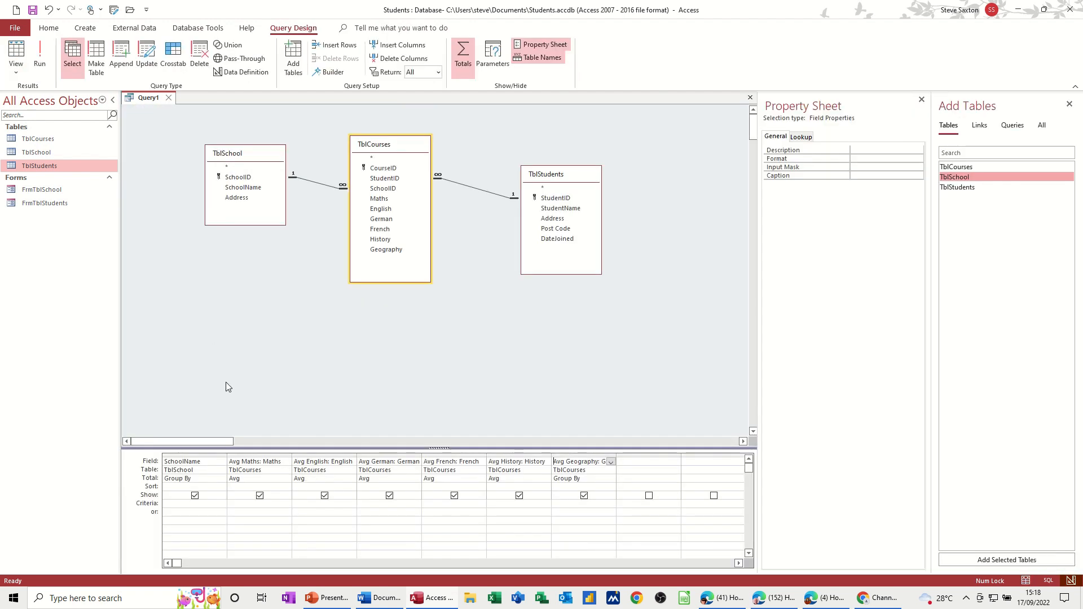
- Set the Total of the Avg Geography column to Avg, run the query, and return to Design View
click(594, 479)
click(610, 479)
click(578, 501)
click(38, 52)
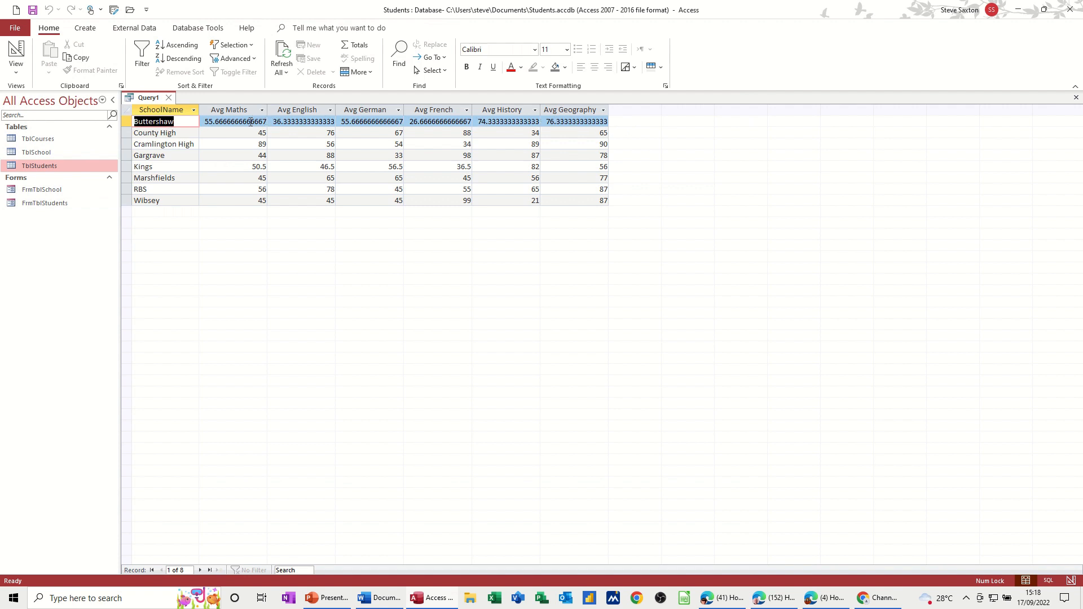
click(16, 66)
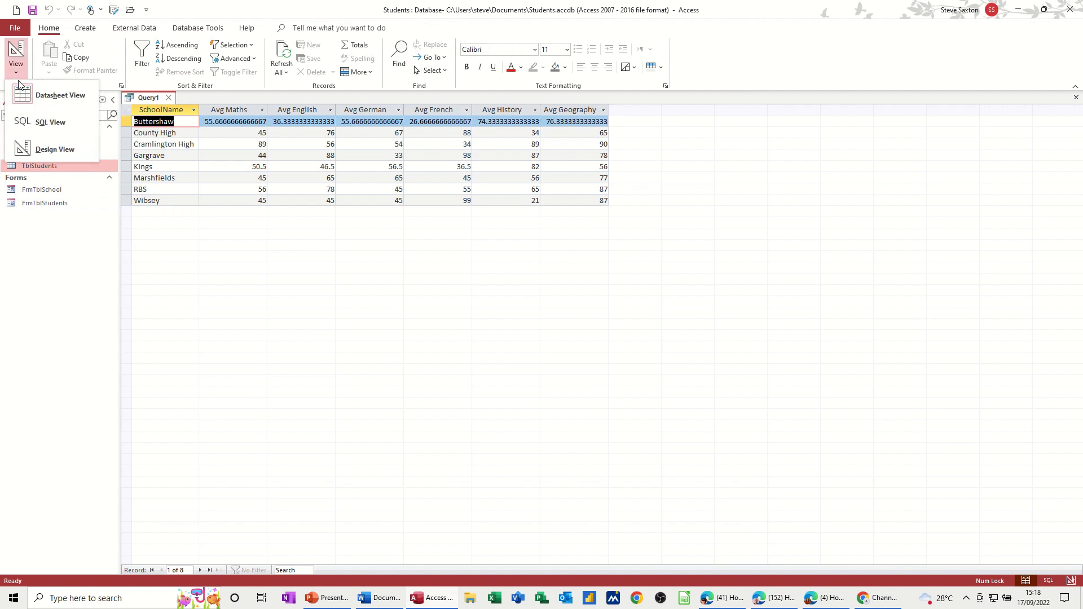
click(40, 149)
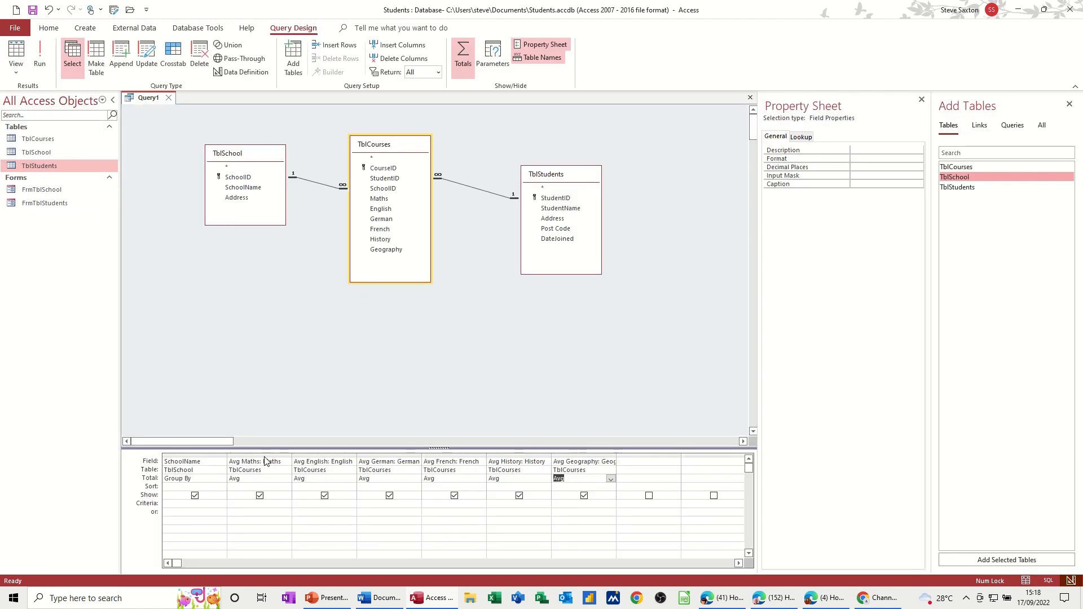
- Format the Avg Maths field as Fixed with 0 decimal places
click(262, 478)
click(880, 158)
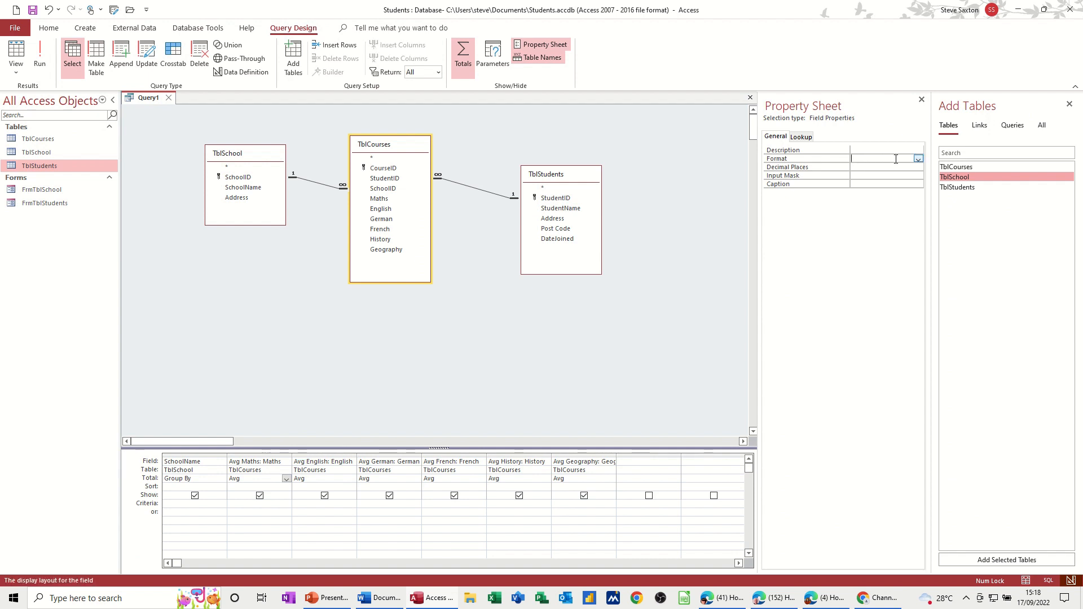
click(918, 159)
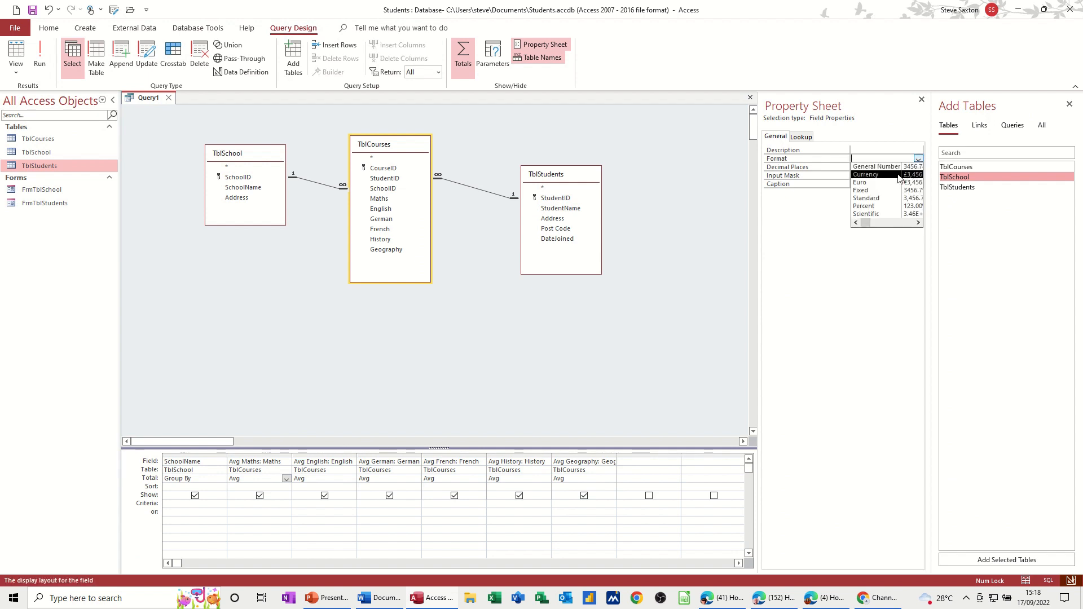
click(874, 192)
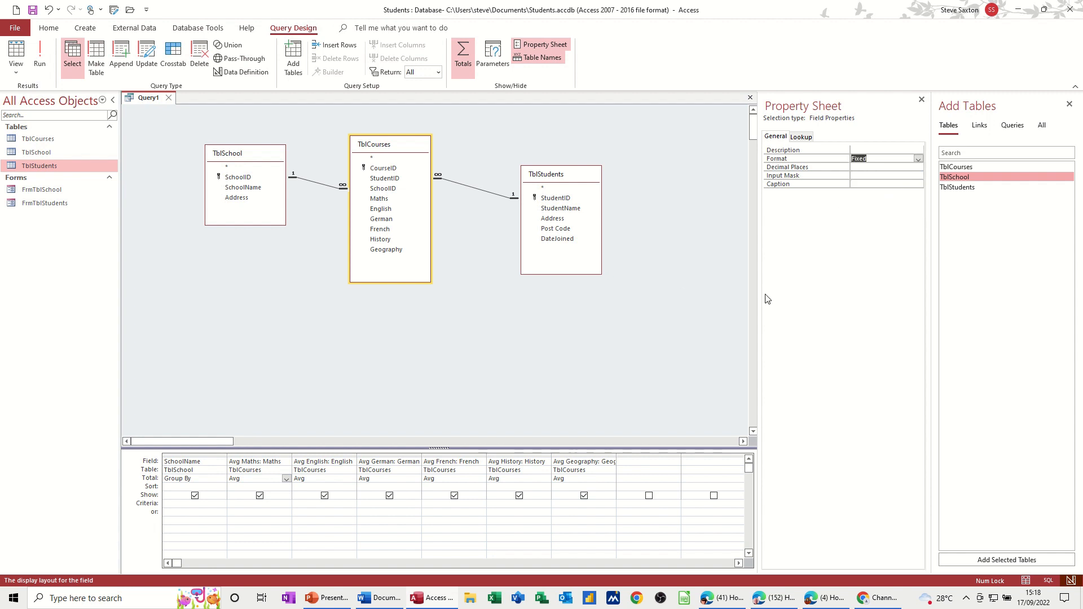
click(866, 169)
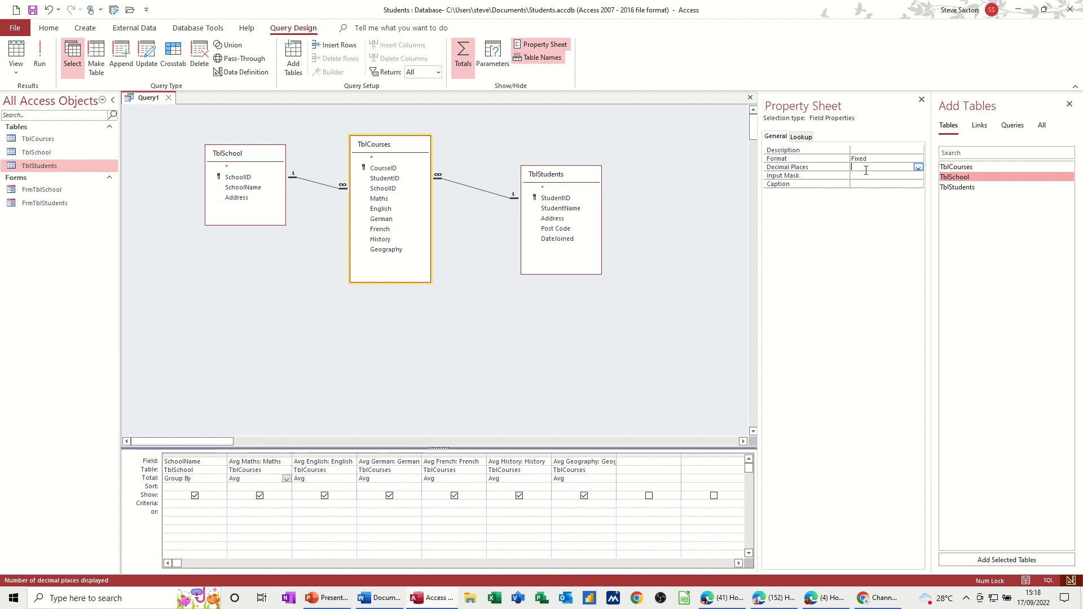
click(918, 167)
click(880, 185)
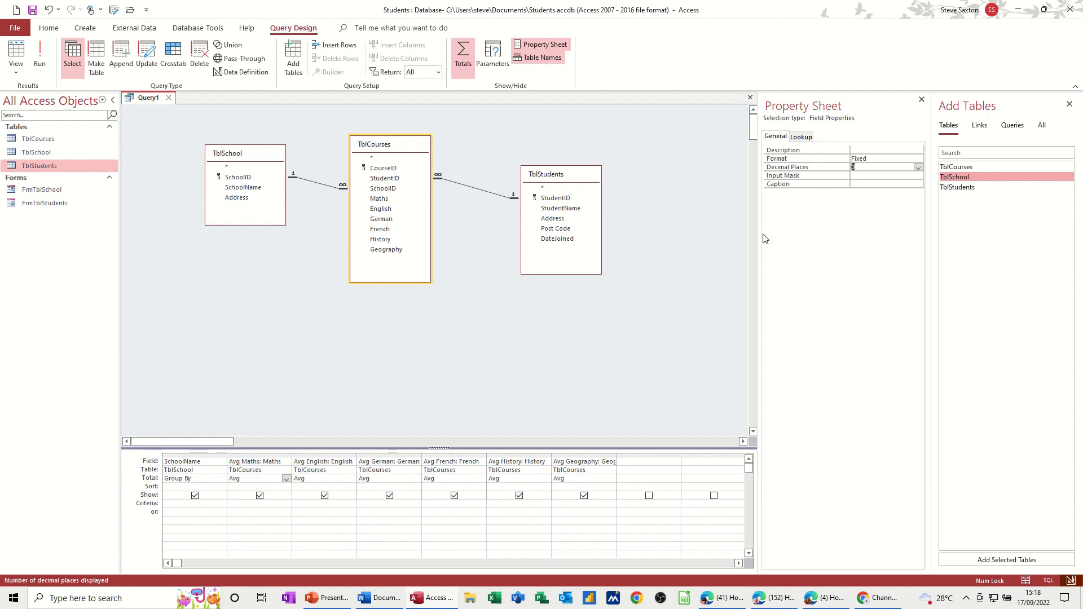
- Run the query to check the formatting of the Maths averages, and return to Design View
click(247, 325)
click(40, 53)
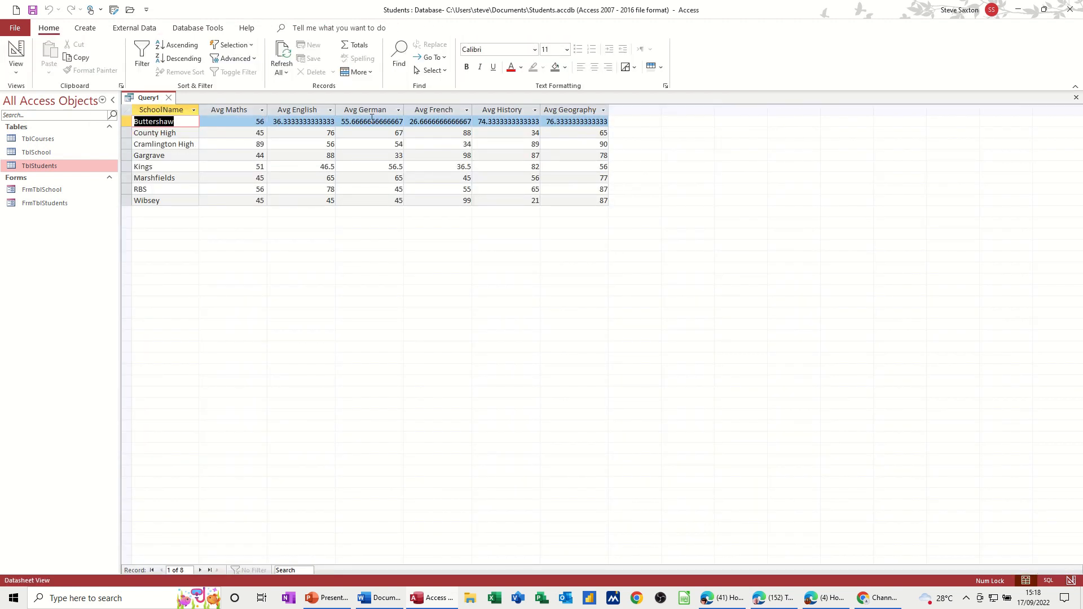
click(16, 69)
click(55, 149)
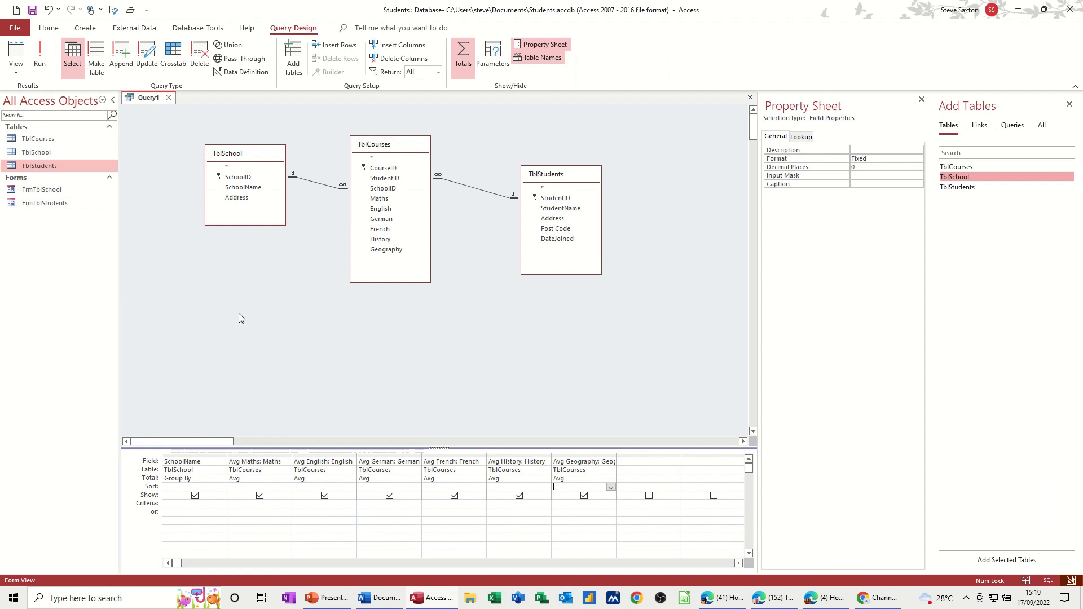
- Run the query and save it as QrySchoolAverages
click(42, 54)
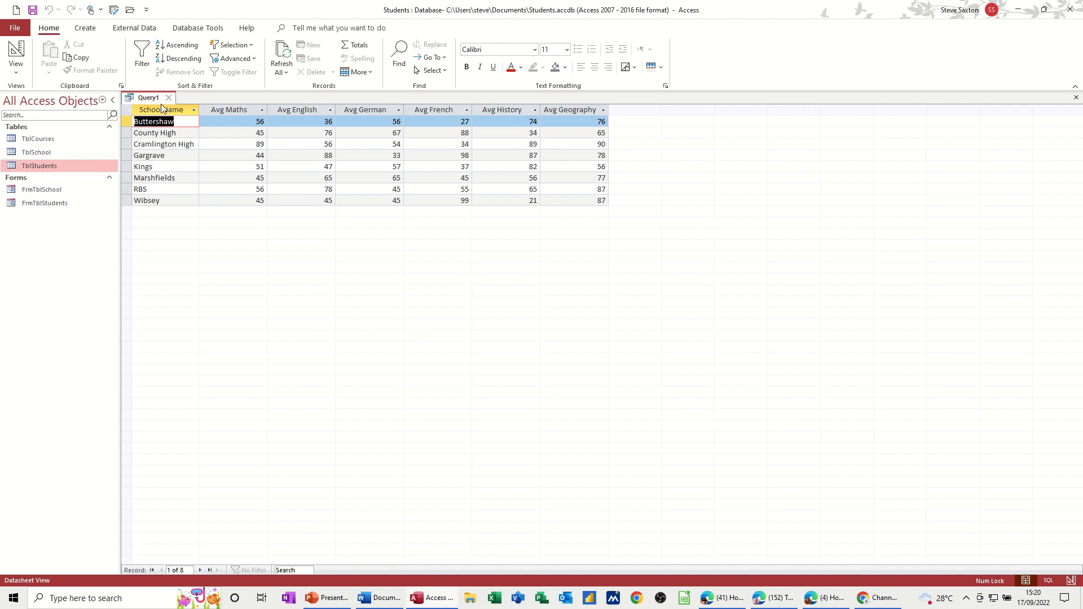
click(32, 9)
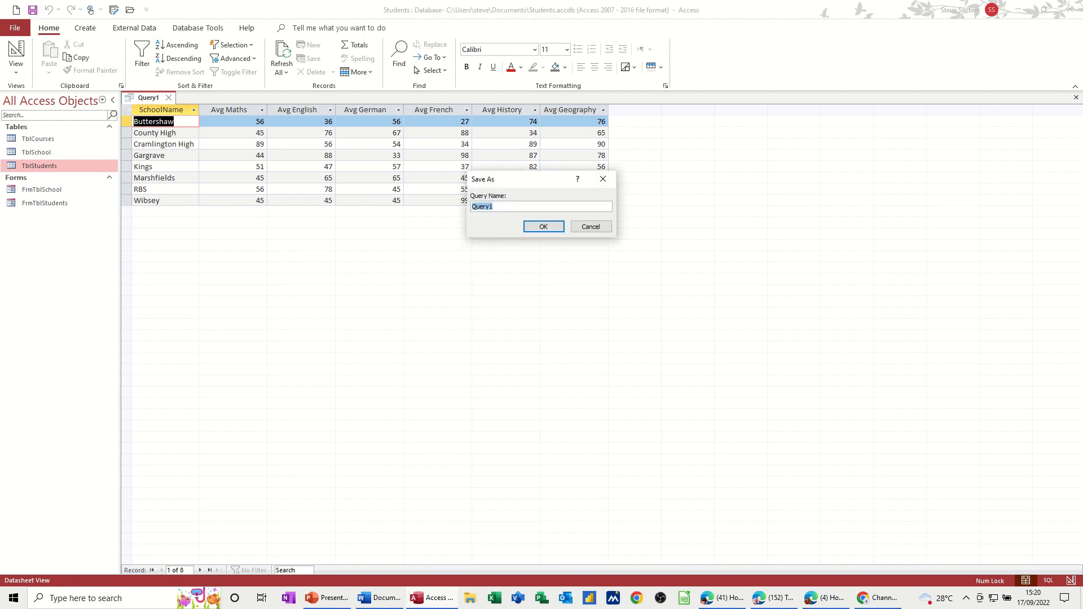
text(Q)
text(SchoolAverages)
click(530, 226)
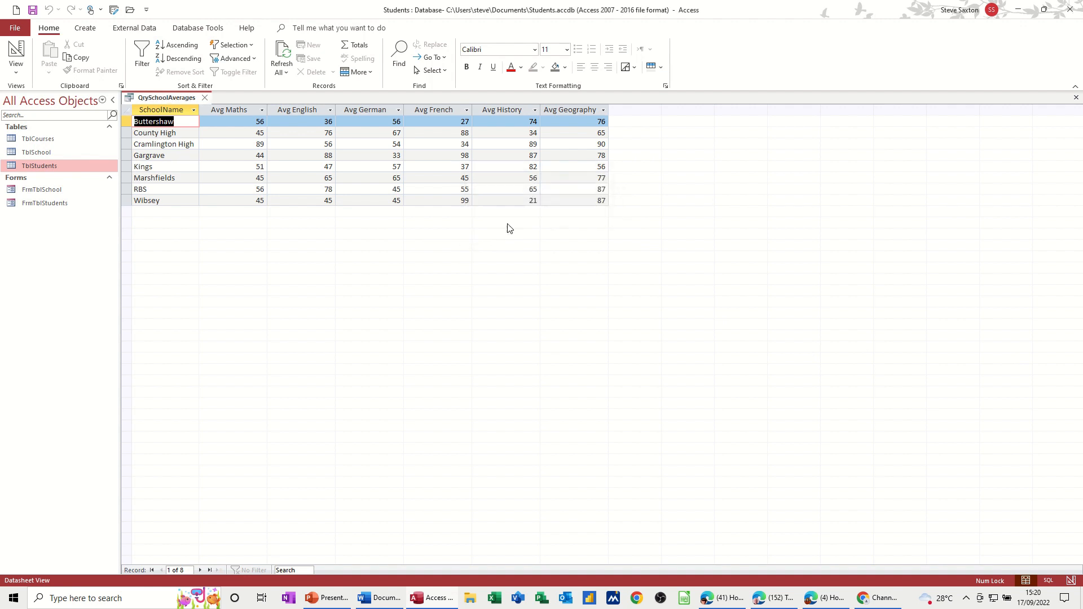
- Close the averages query and open the FrmTblSchool form
click(205, 97)
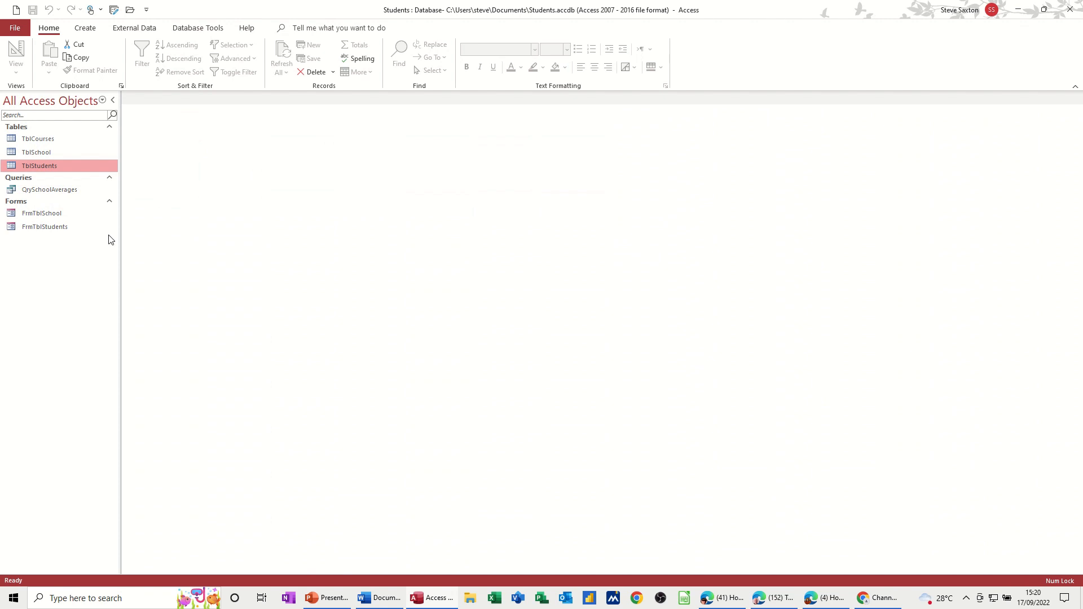
double_click(33, 217)
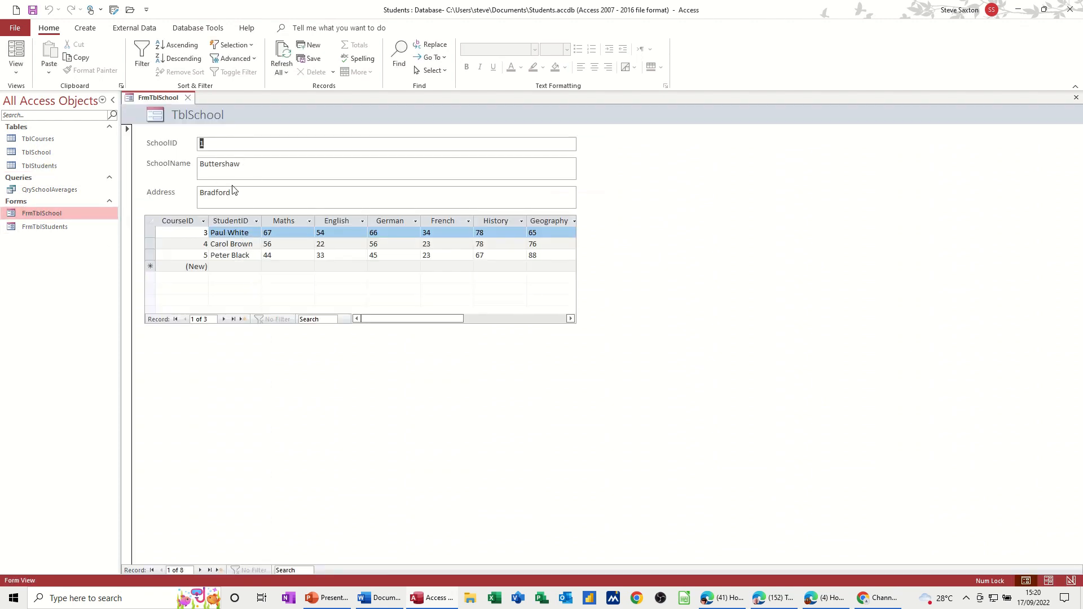
- Open the FrmTblStudents form and browse forward to the fifth student record to view each student's course results
click(47, 233)
double_click(48, 235)
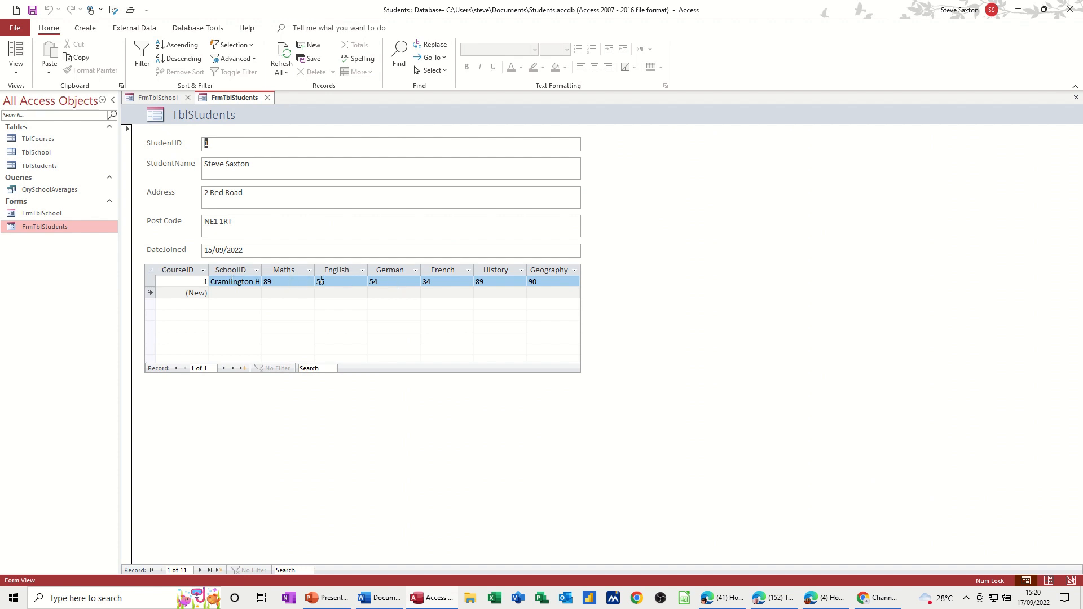
click(202, 571)
click(201, 571)
click(202, 571)
click(201, 571)
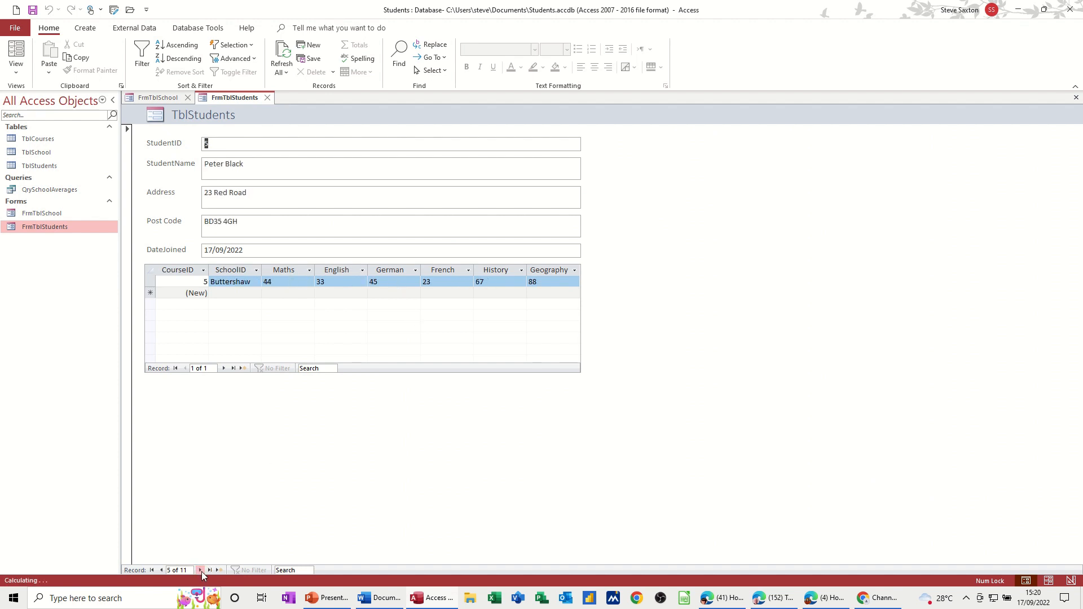
- Switch back to the FrmTblSchool form and browse forward to the sixth school record to view its students' results
click(160, 98)
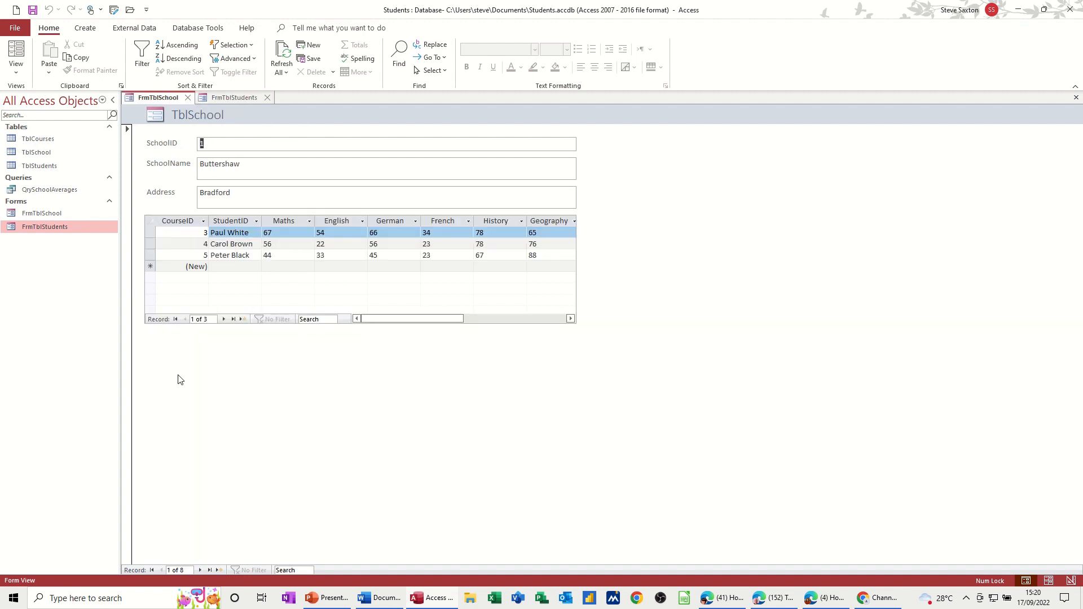
click(200, 571)
click(201, 571)
click(200, 571)
click(201, 570)
click(201, 570)
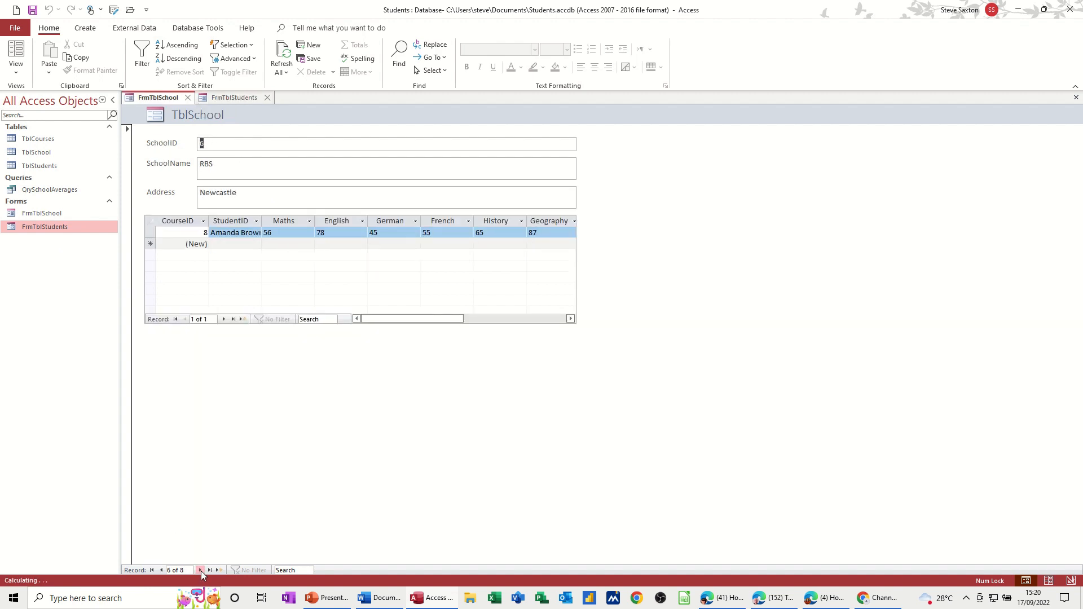
- Close the FrmTblSchool and FrmTblStudents forms
click(188, 98)
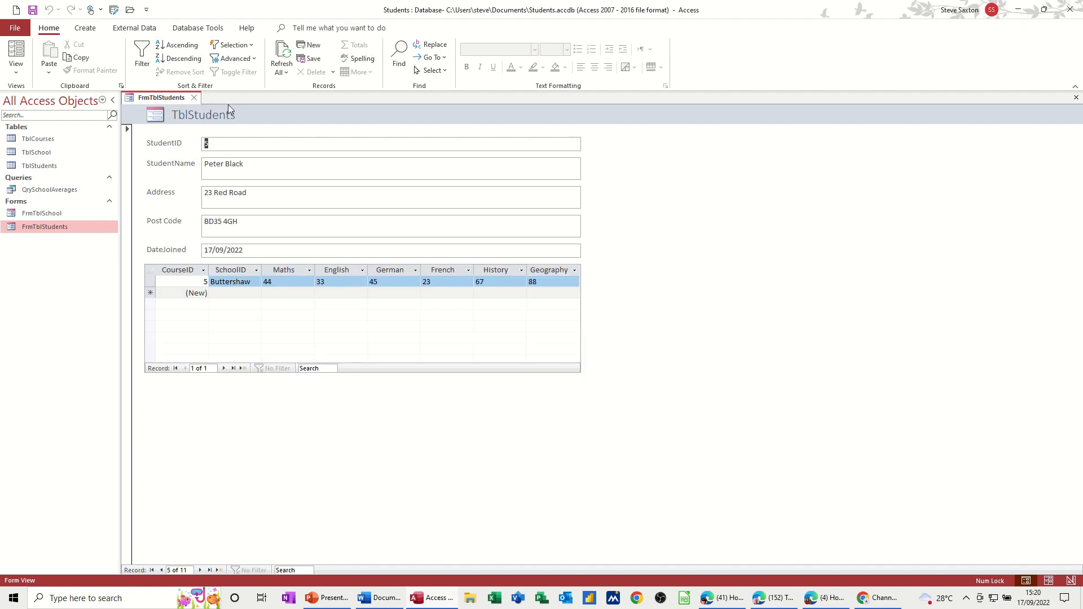
click(194, 99)
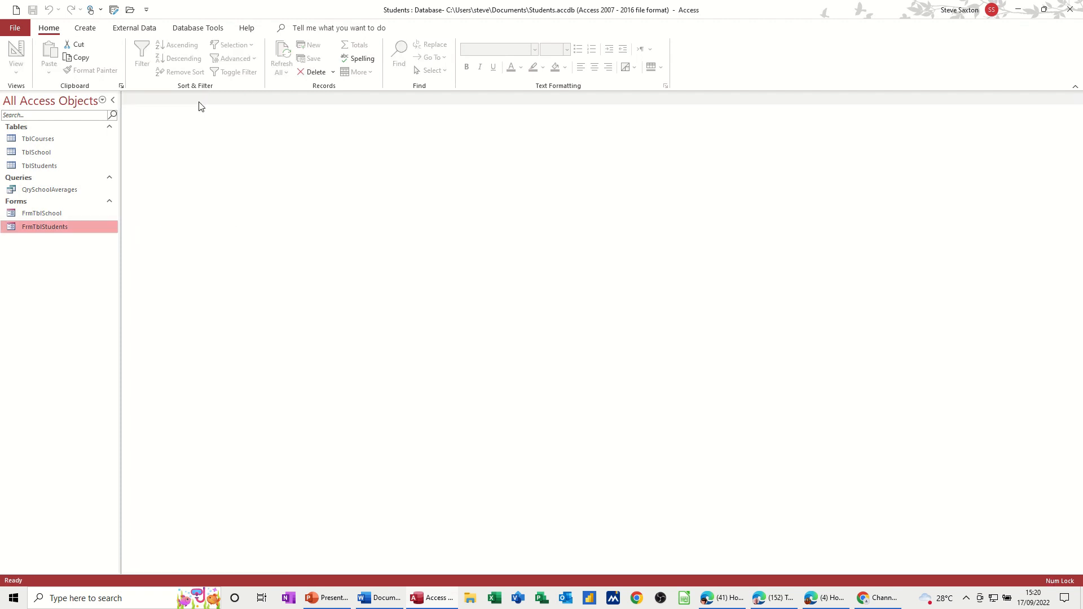